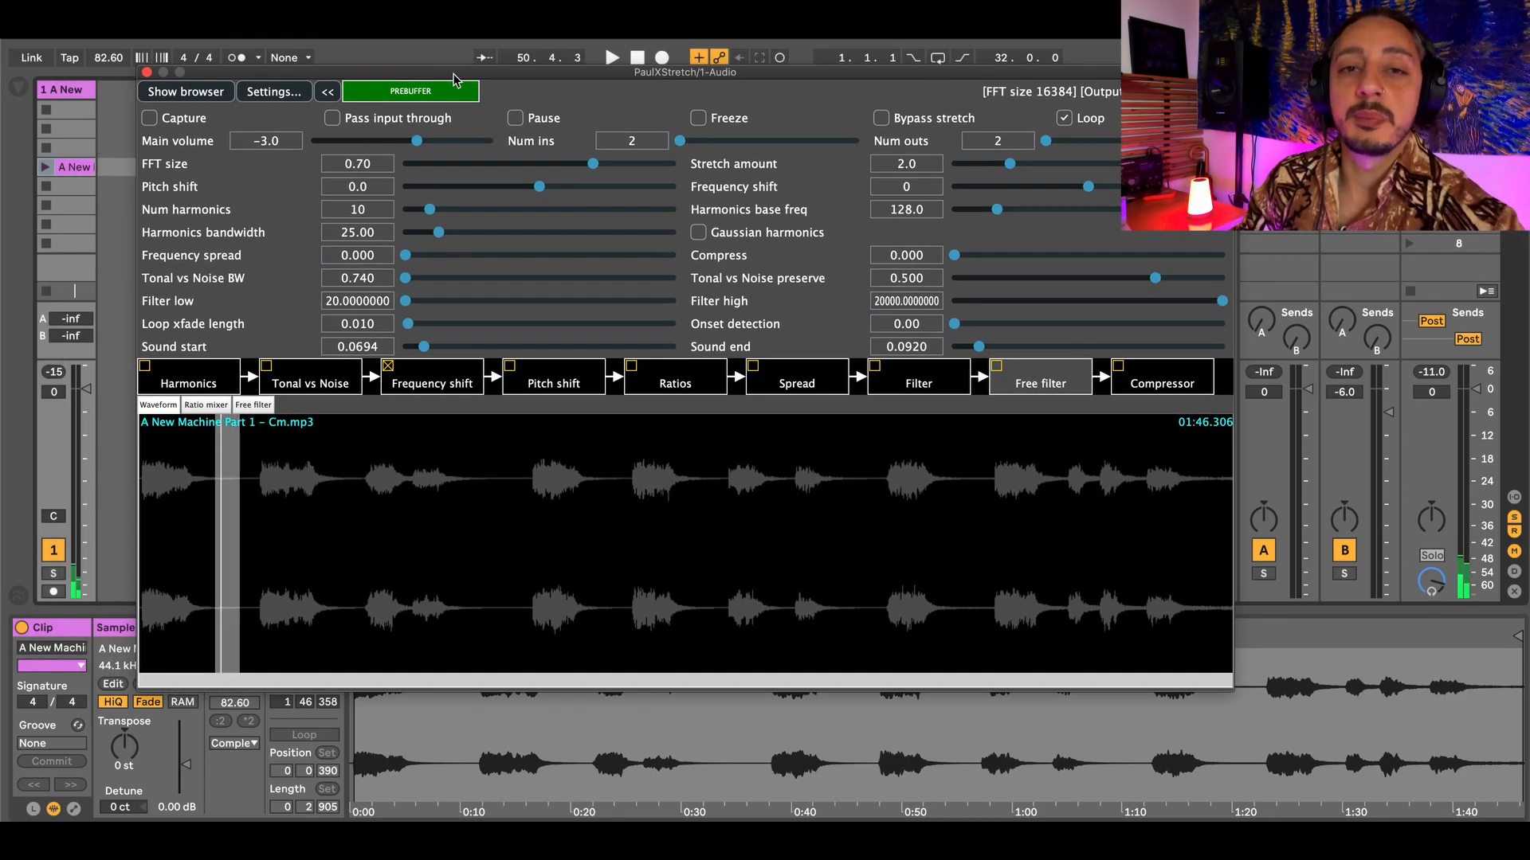
- Switch to the browser, look over the Paul's Extreme Sound Stretch web page, and return to Ableton Live's PaulXStretch plug-in
left_click_drag(454, 77, 322, 65)
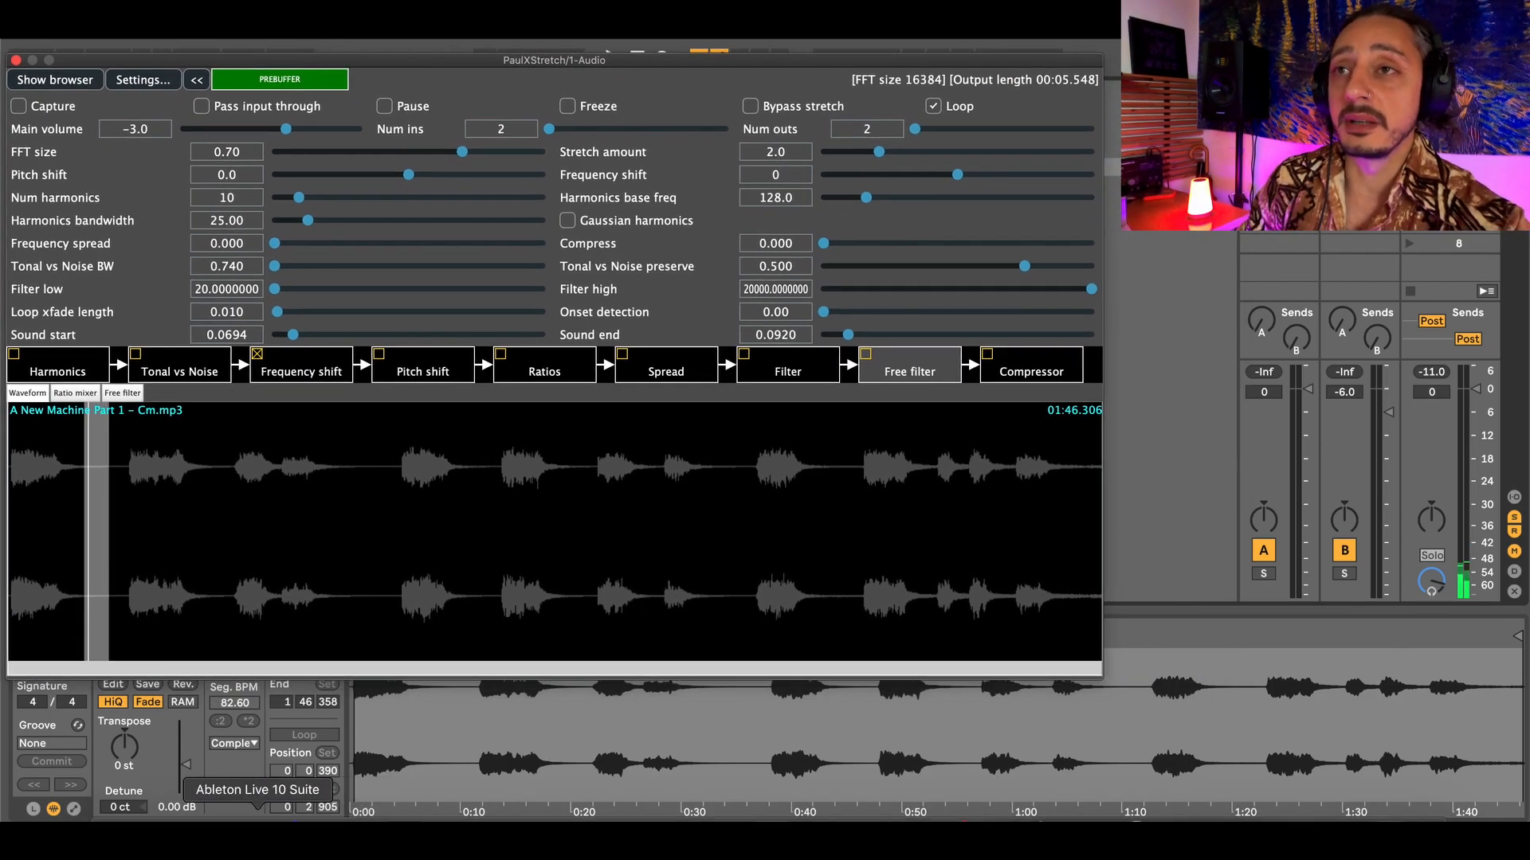
left_click(221, 806)
scroll(365, 690, "up", 15)
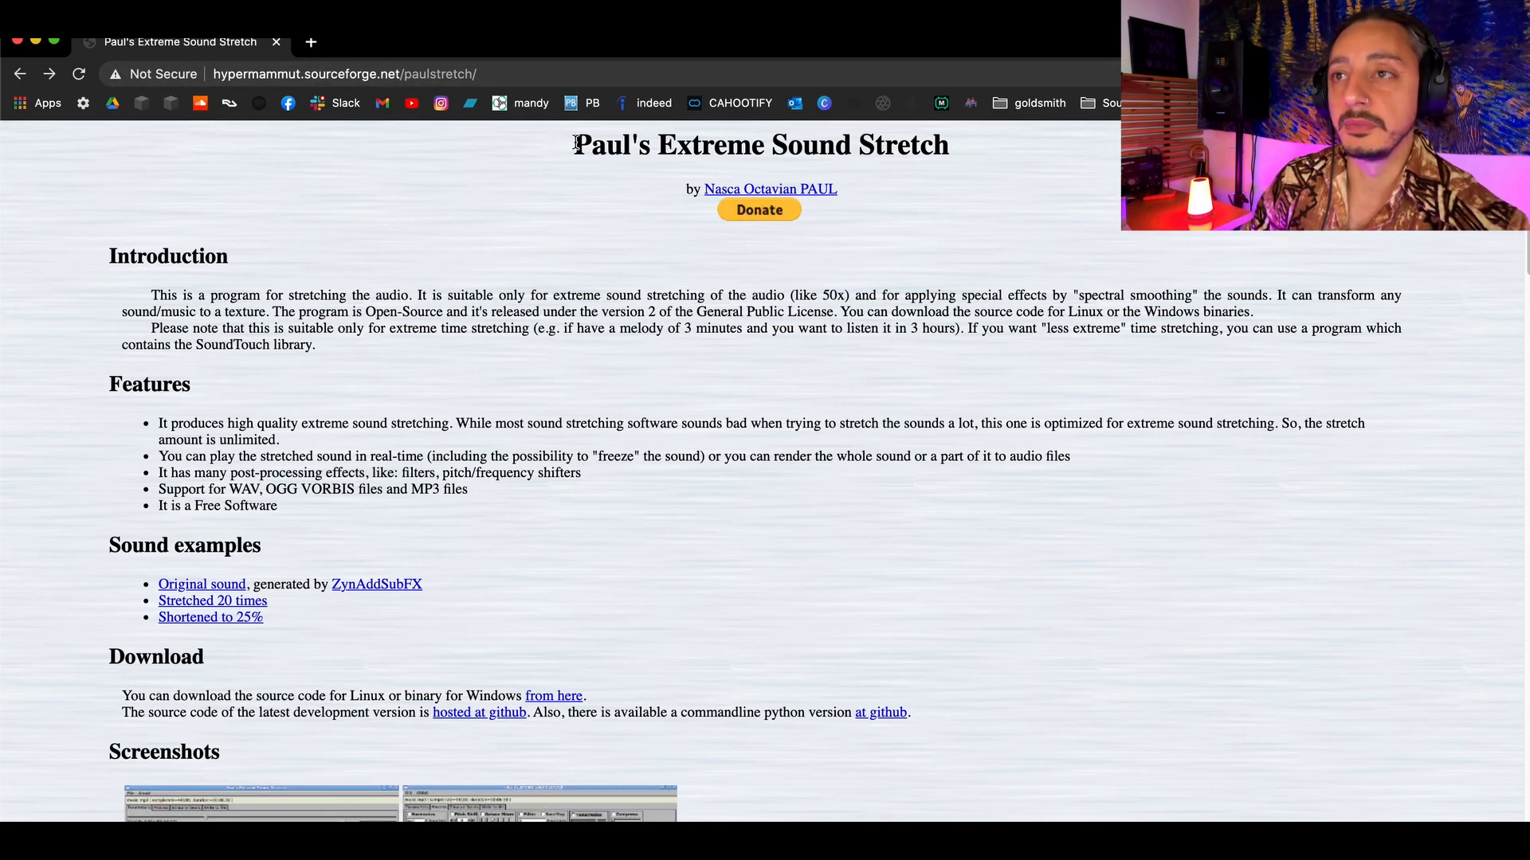
left_click_drag(573, 144, 747, 188)
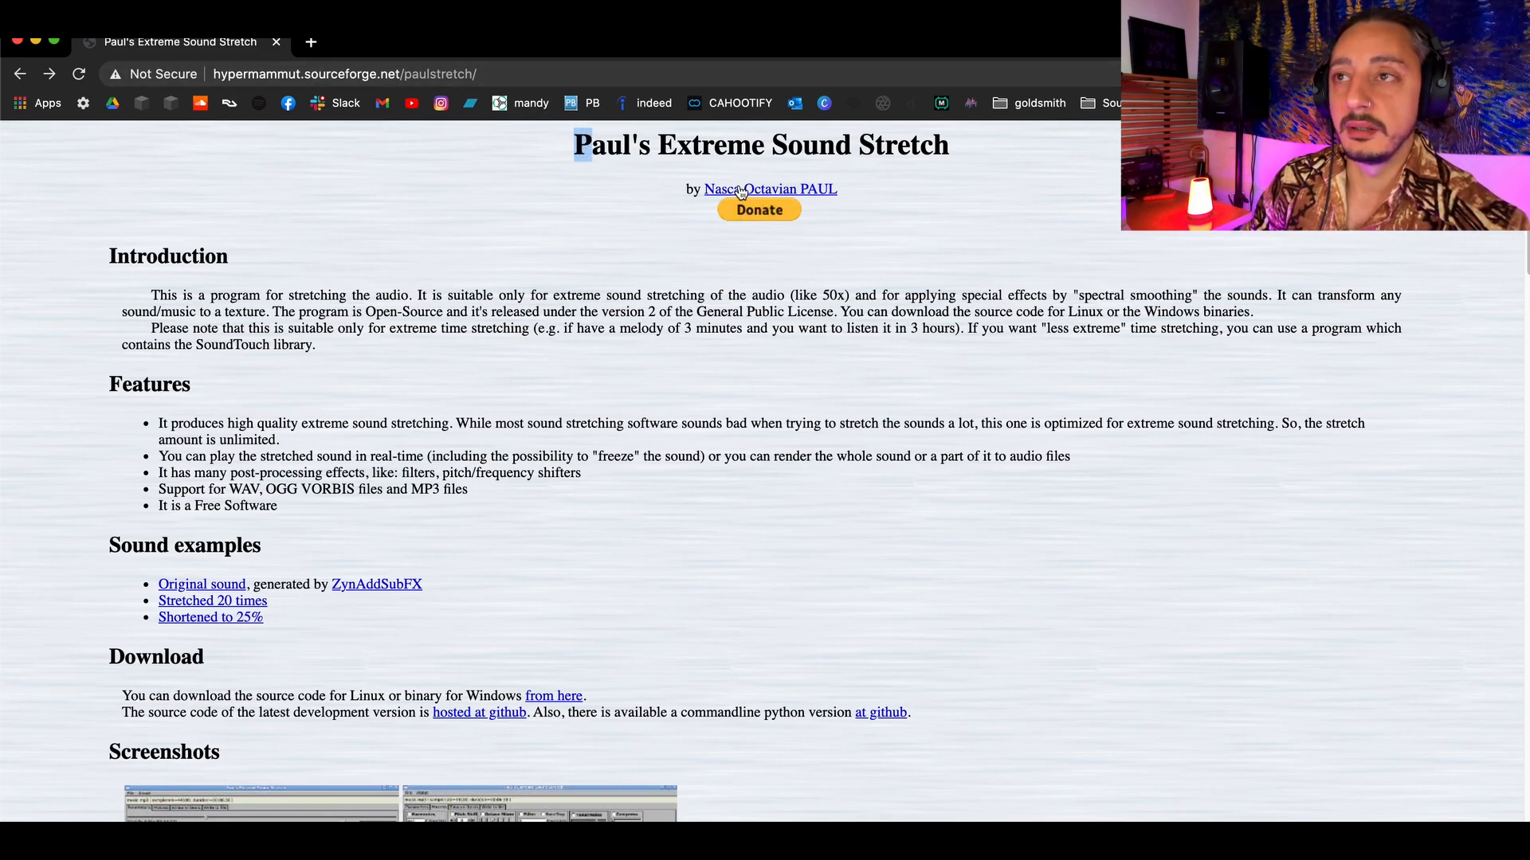
left_click(596, 140)
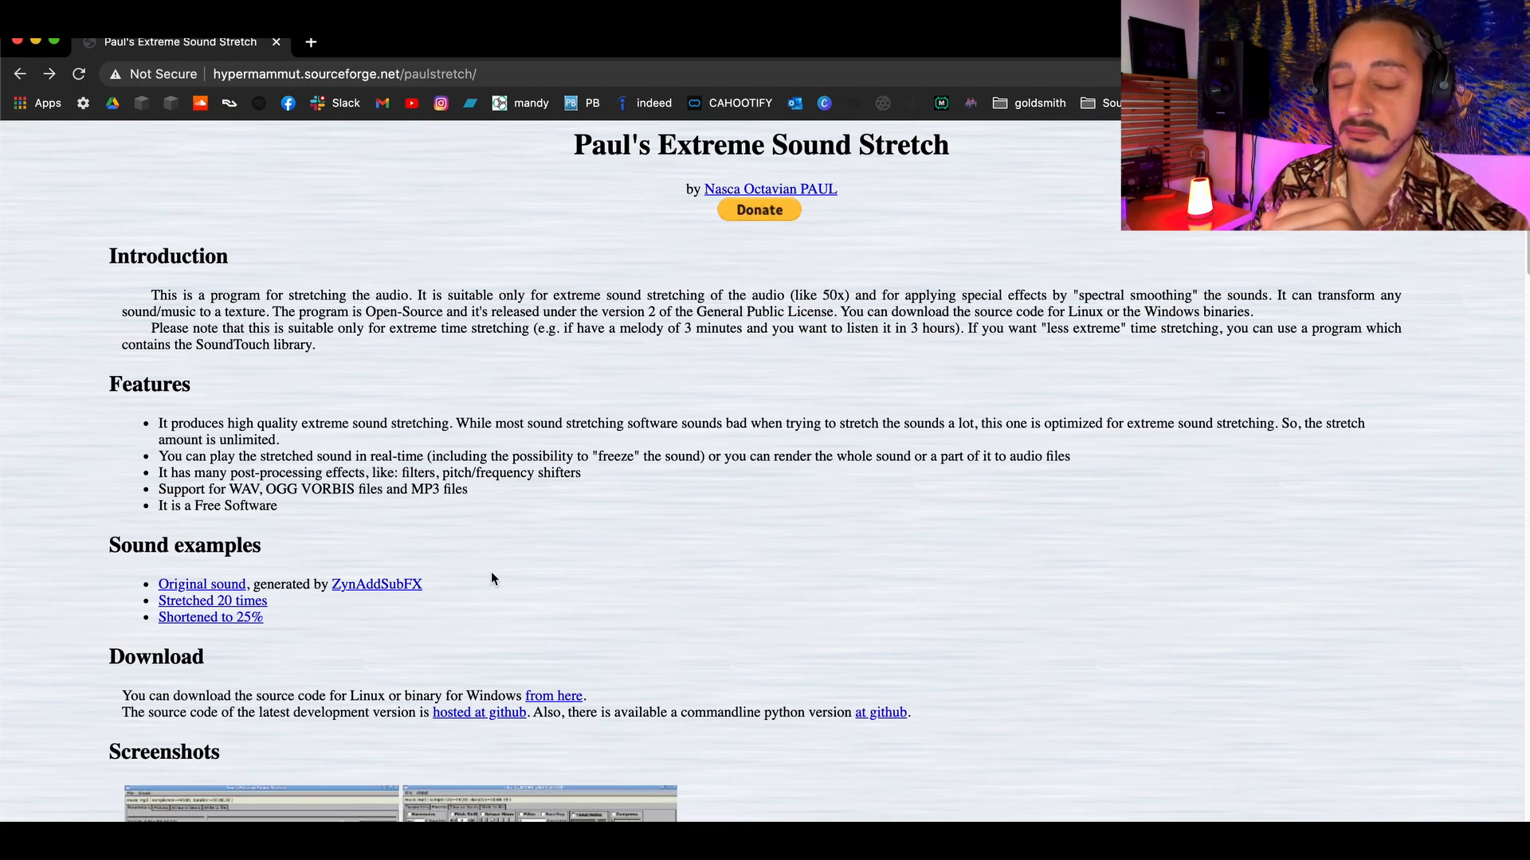
left_click(257, 814)
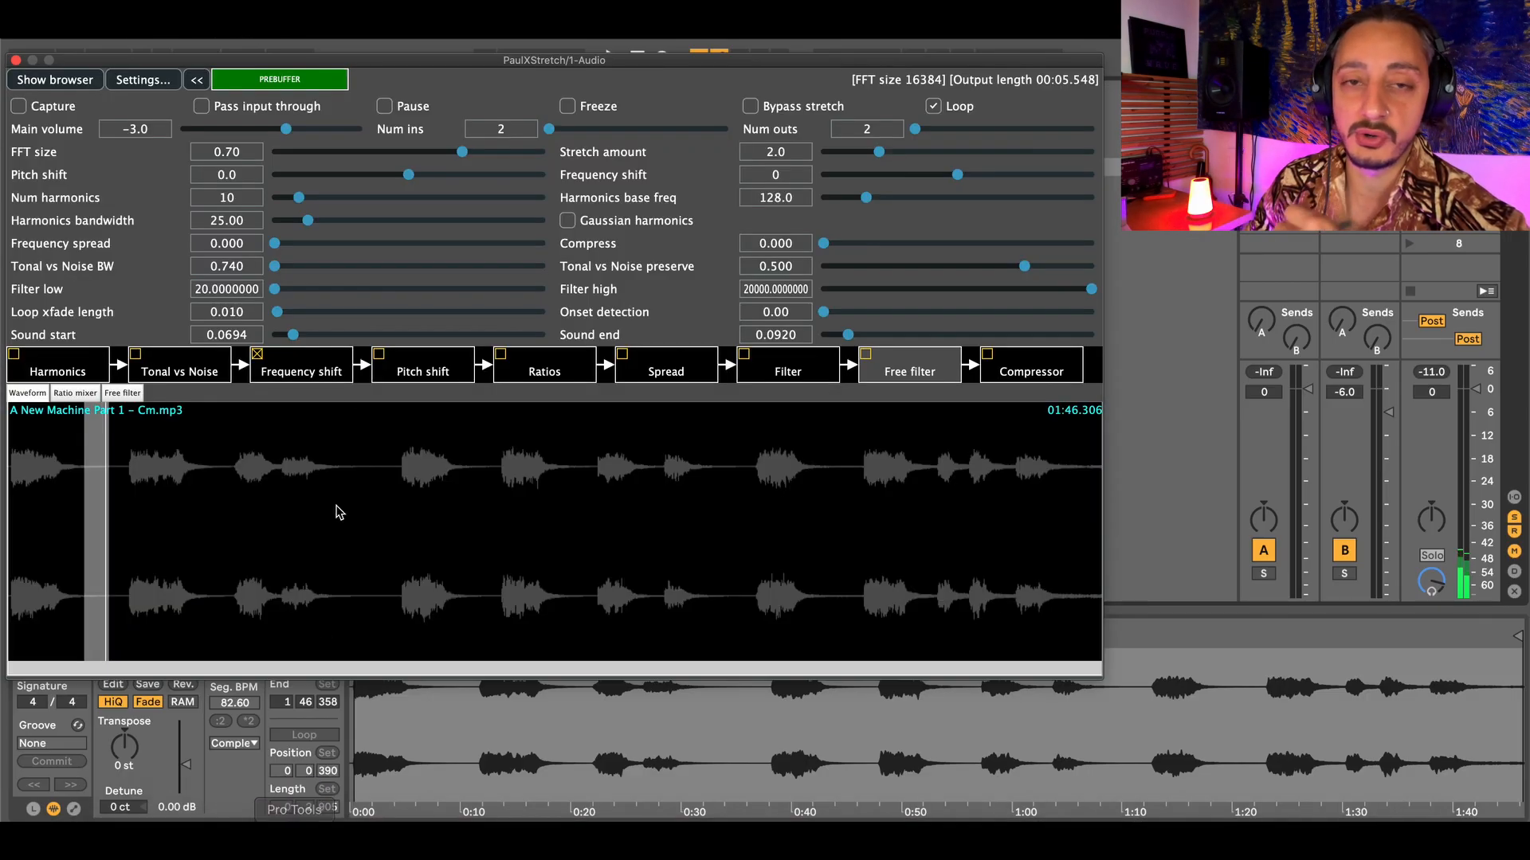
- Limit playback to the second burst, about 0.112 to 0.209 of the file, and turn off the Frequency shift module
mouse_move(368, 60)
left_mouse_down()
mouse_move(559, 79)
mouse_move(366, 55)
left_mouse_up()
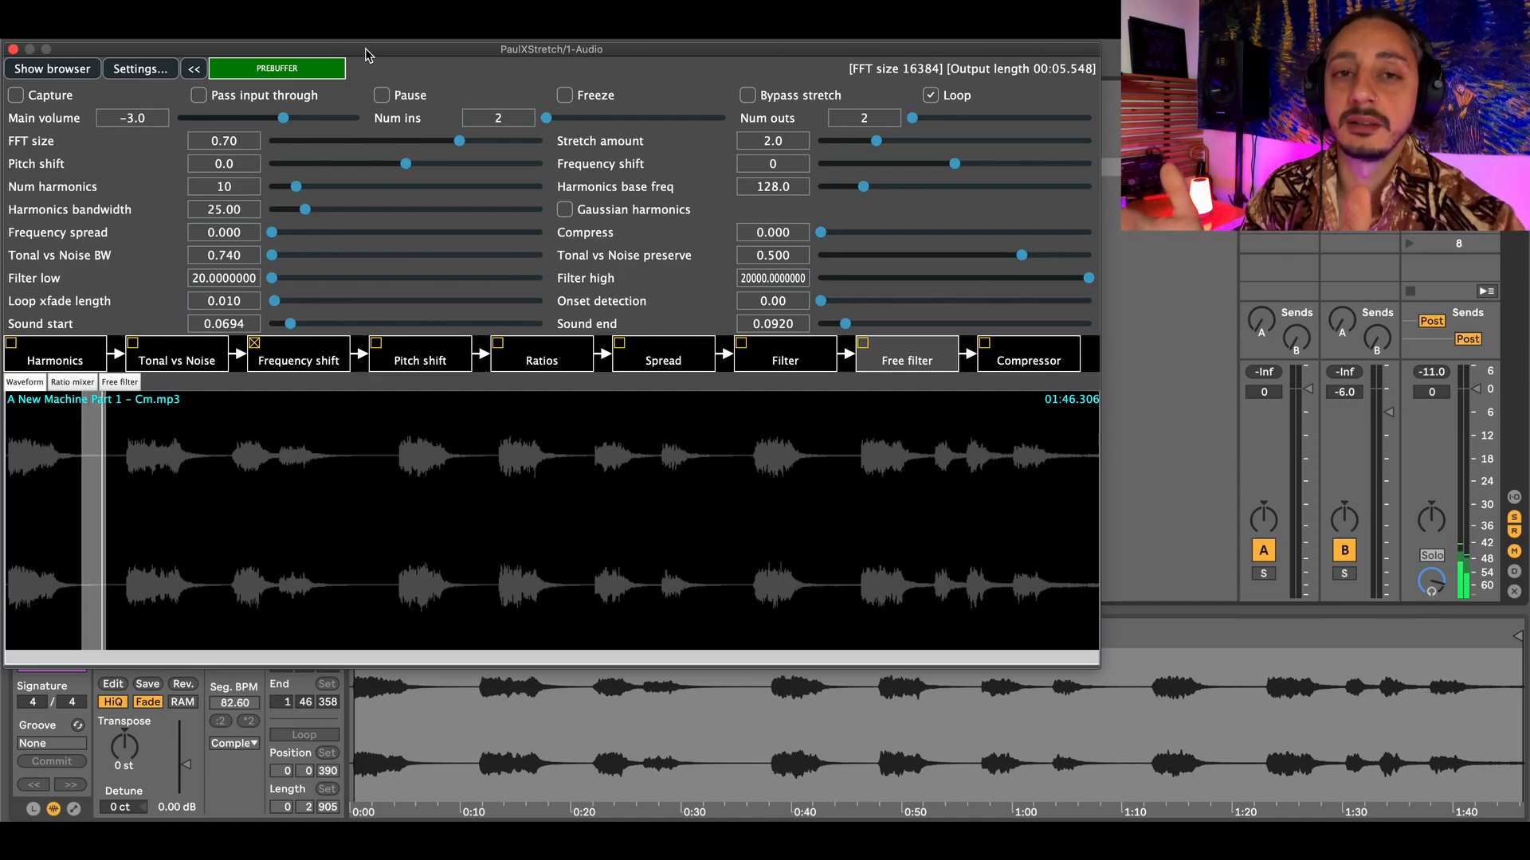
left_click(122, 472)
left_click_drag(128, 505, 233, 504)
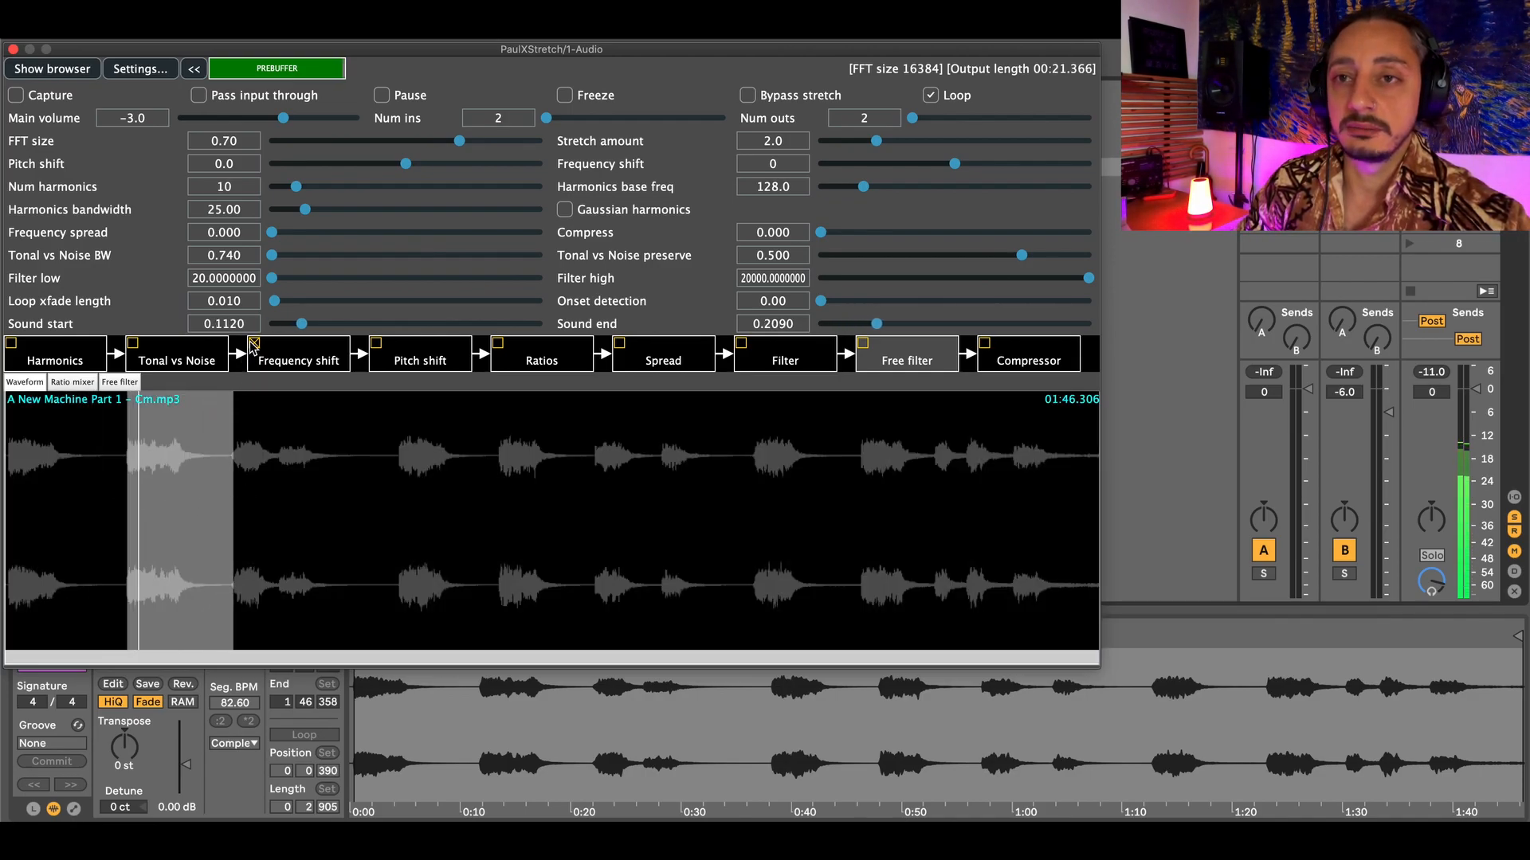
left_click(254, 343)
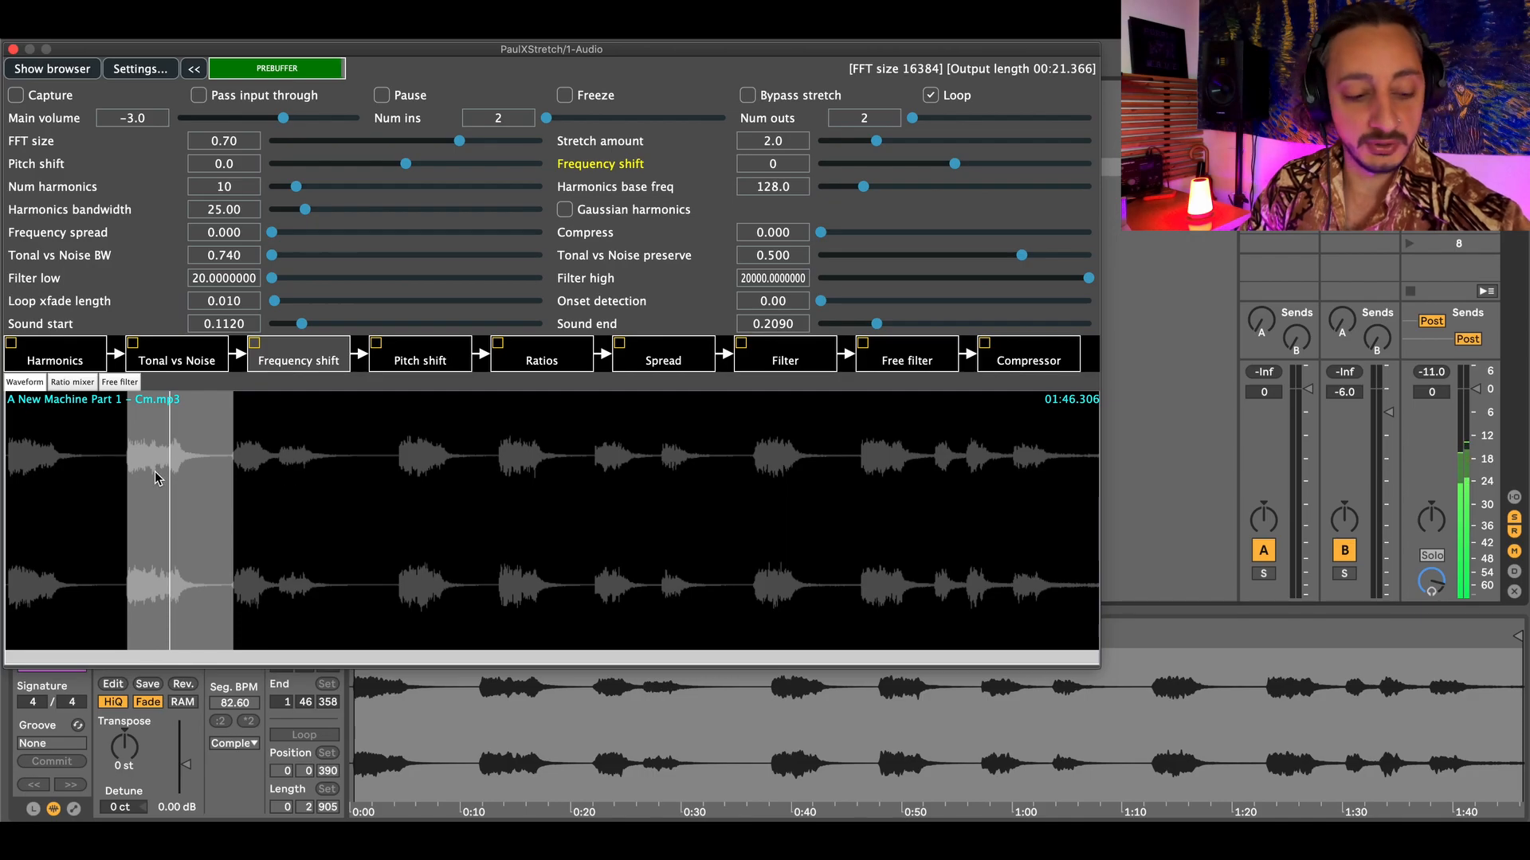
- Loop the waveform section from about 0.346 to 0.451 and raise the stretch amount to about 557
left_click(405, 478)
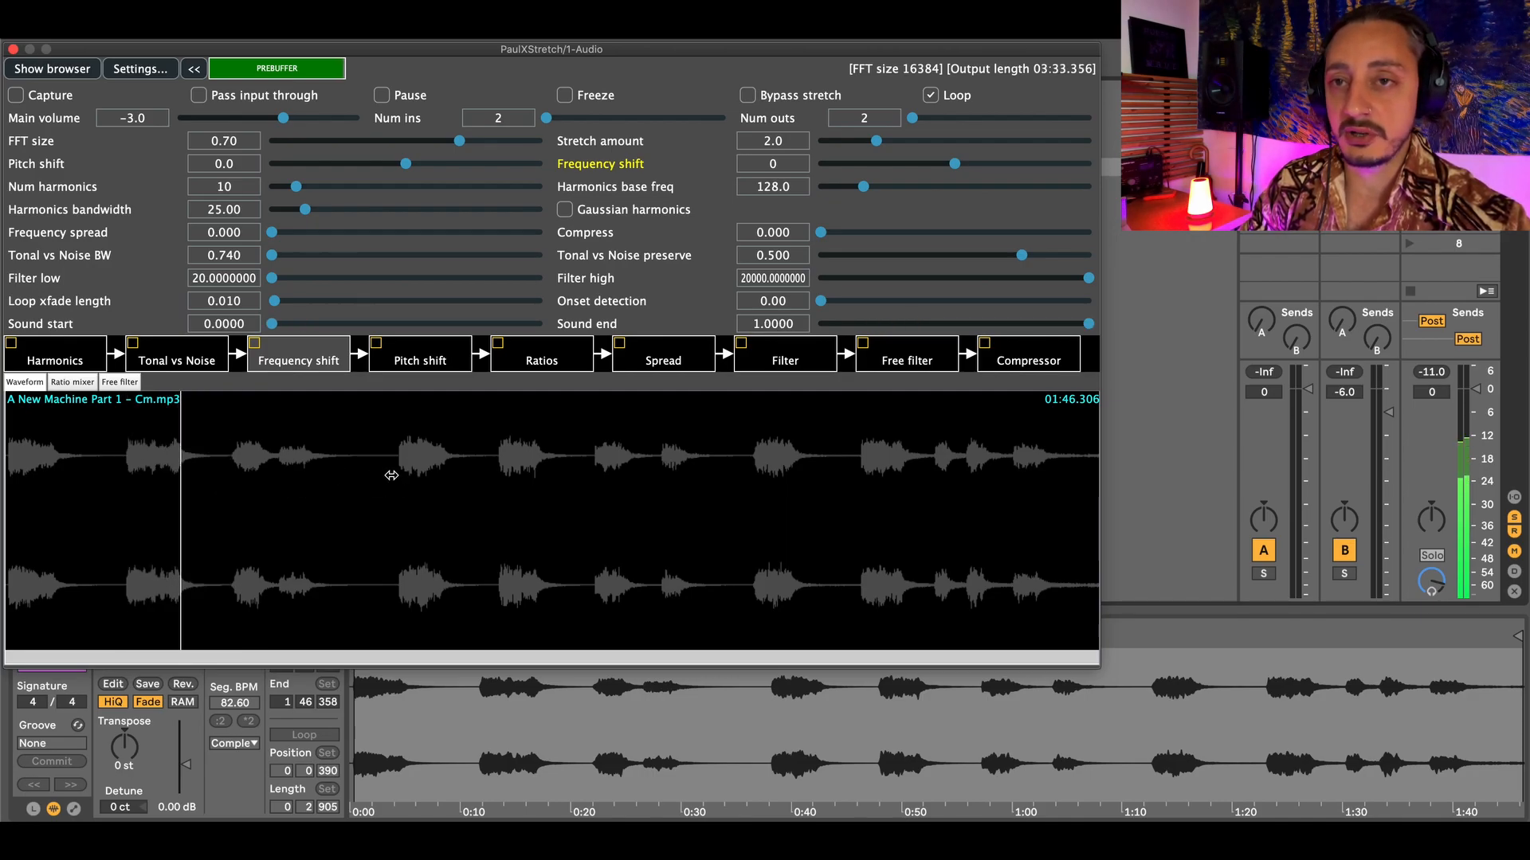
left_click_drag(405, 478, 499, 478)
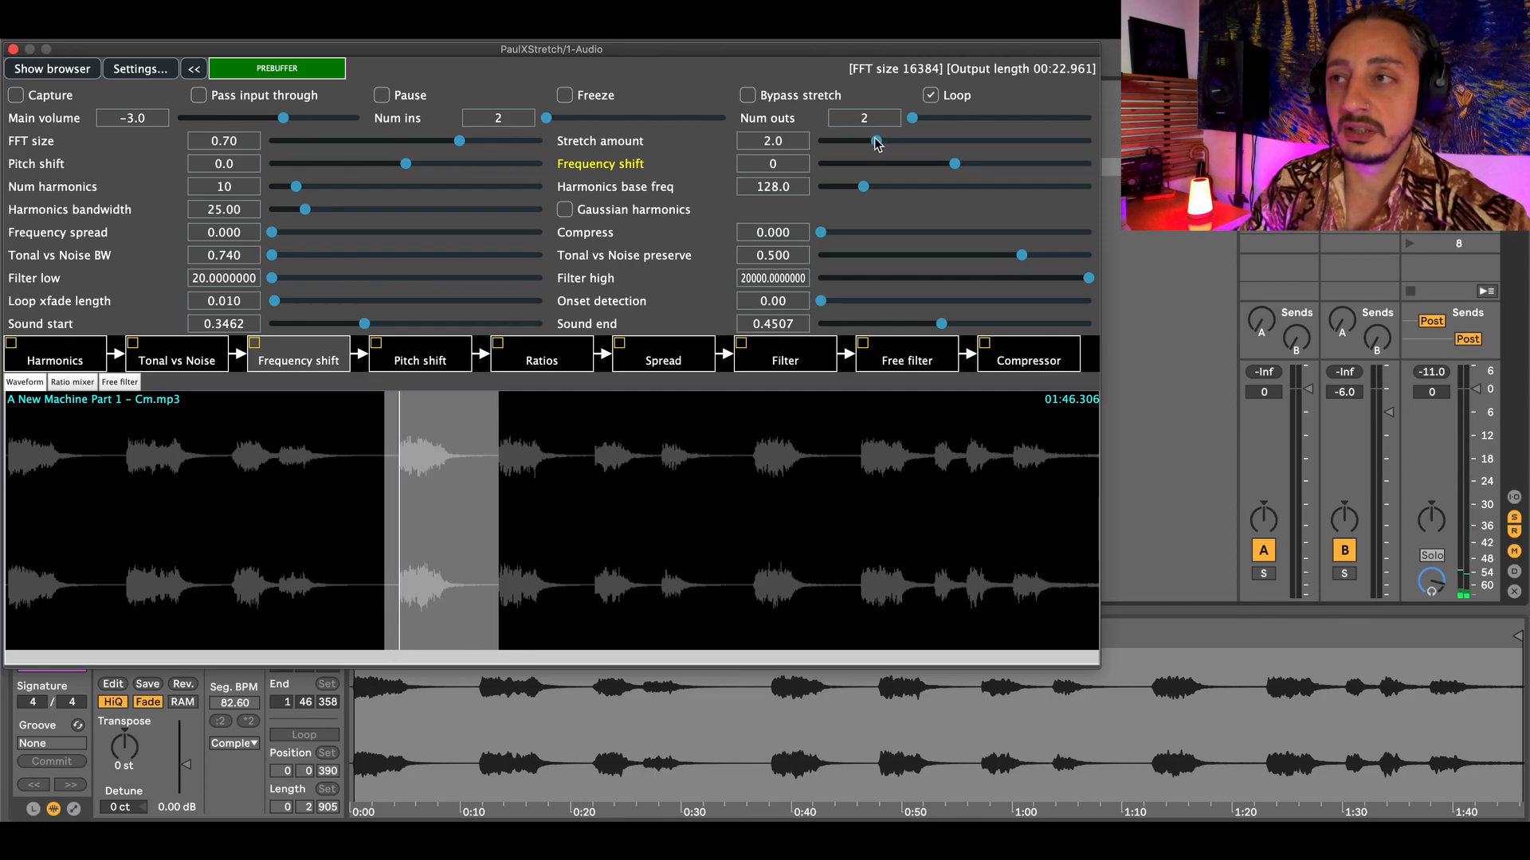
left_click_drag(878, 141, 1056, 144)
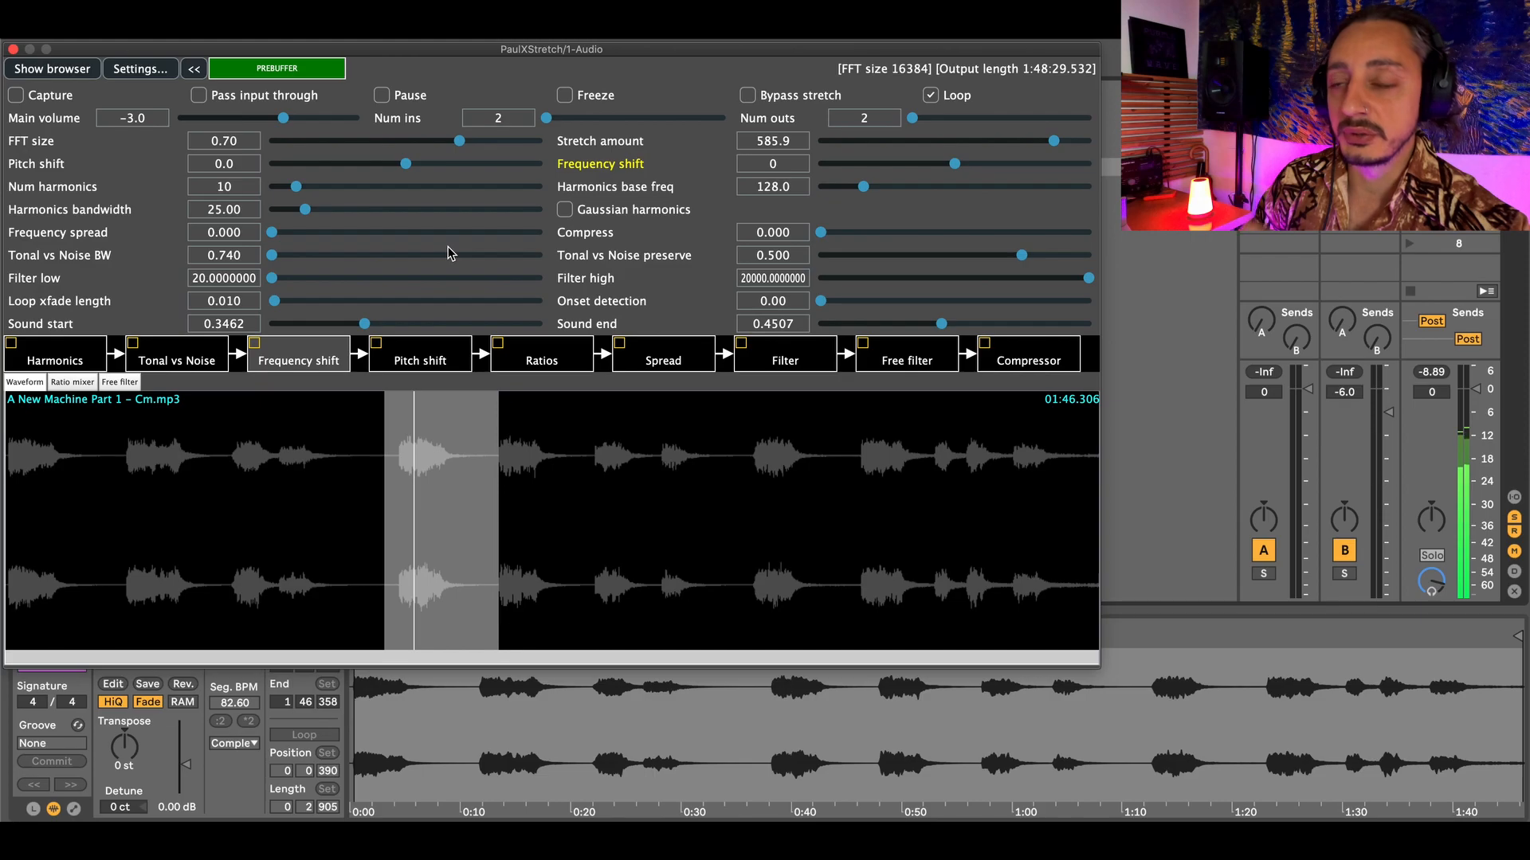
left_click(1054, 144)
left_click_drag(1054, 144, 1051, 142)
- Reduce the FFT size to 0.50 and enable the Pitch shift module with a pitch shift of -3.0
left_click_drag(459, 141, 406, 144)
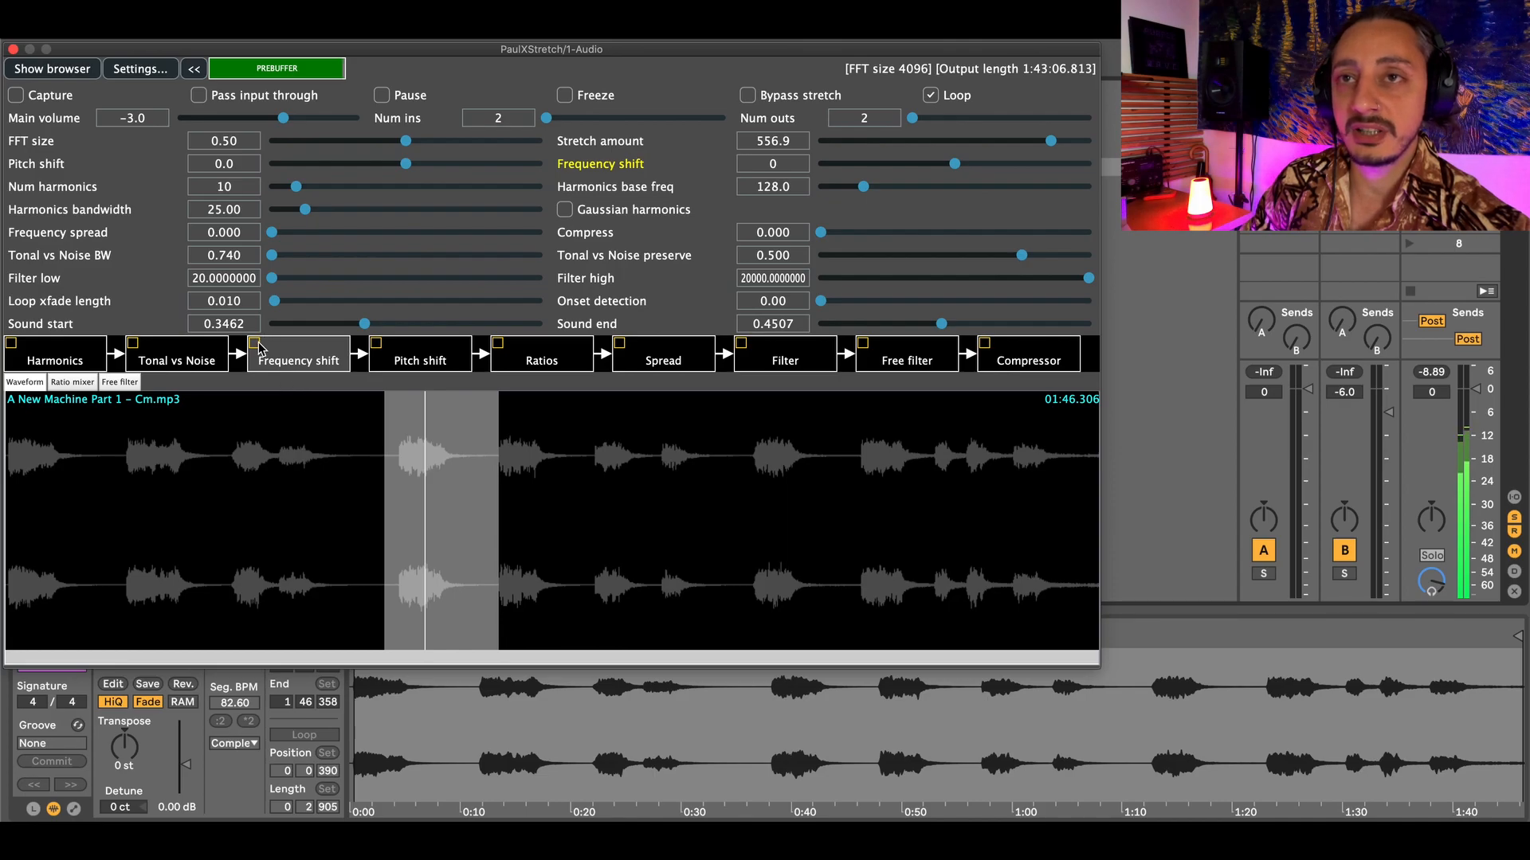
left_click(376, 345)
left_click(407, 165)
left_click_drag(406, 165, 390, 165)
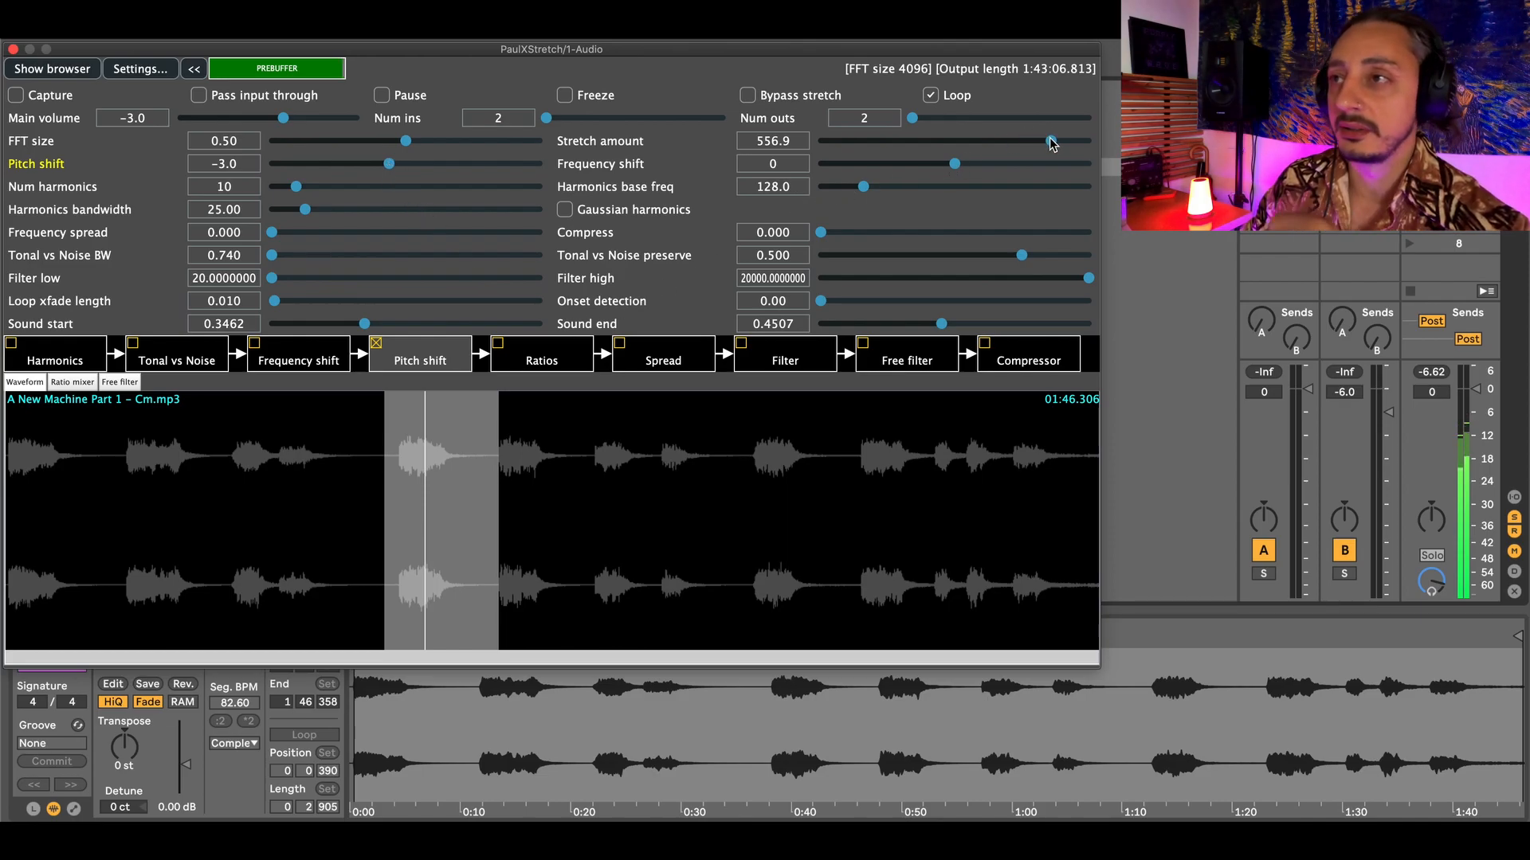
- Loop the waveform section from about 0.684 to 0.773 and bring the stretch amount to about 20.8
left_click_drag(1053, 143, 898, 141)
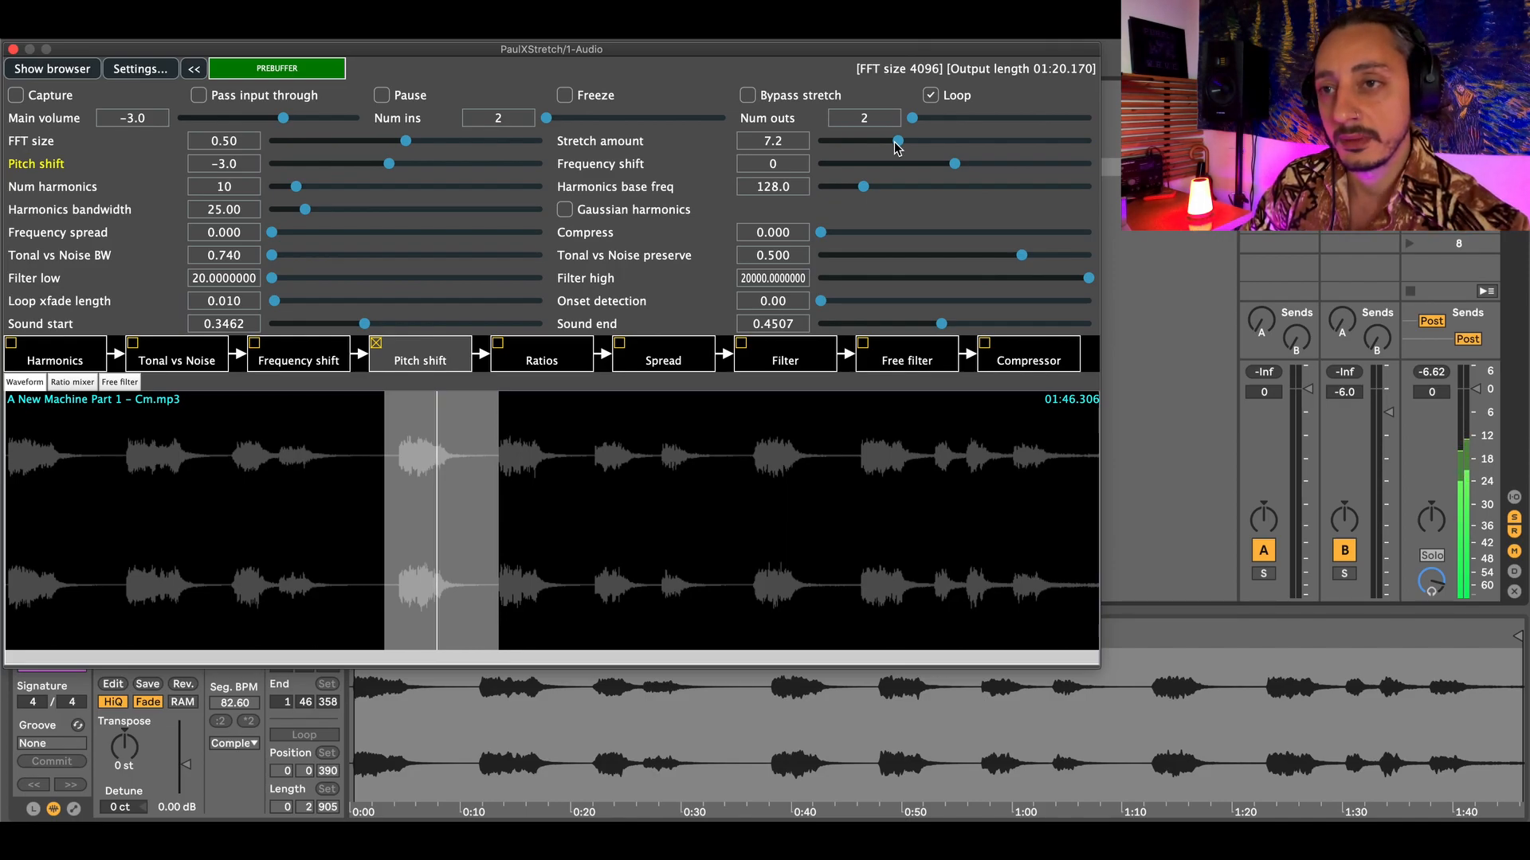
left_click_drag(753, 470, 852, 455)
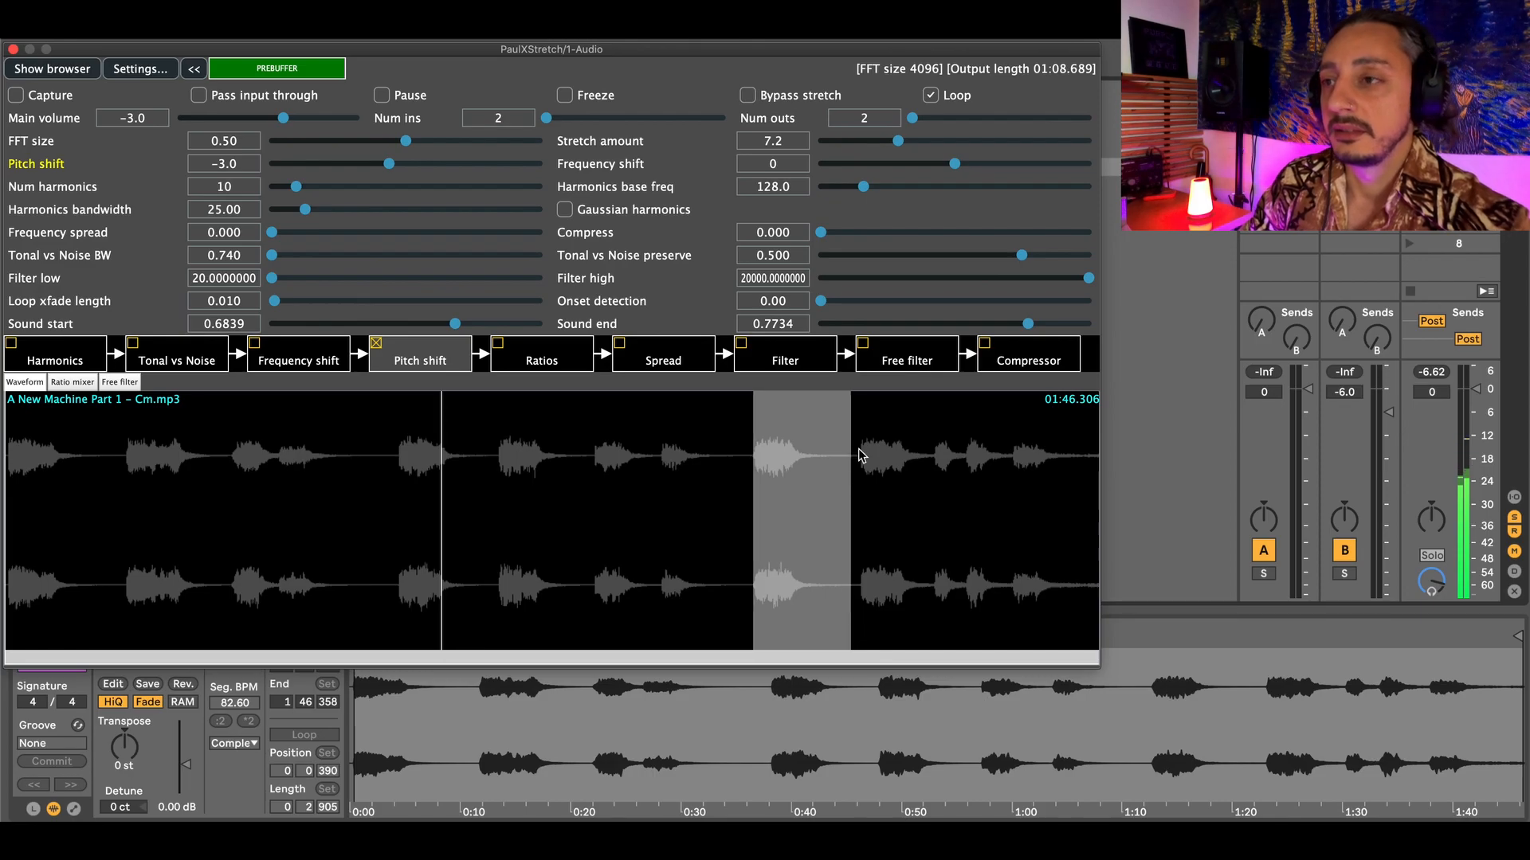
left_click_drag(905, 141, 924, 149)
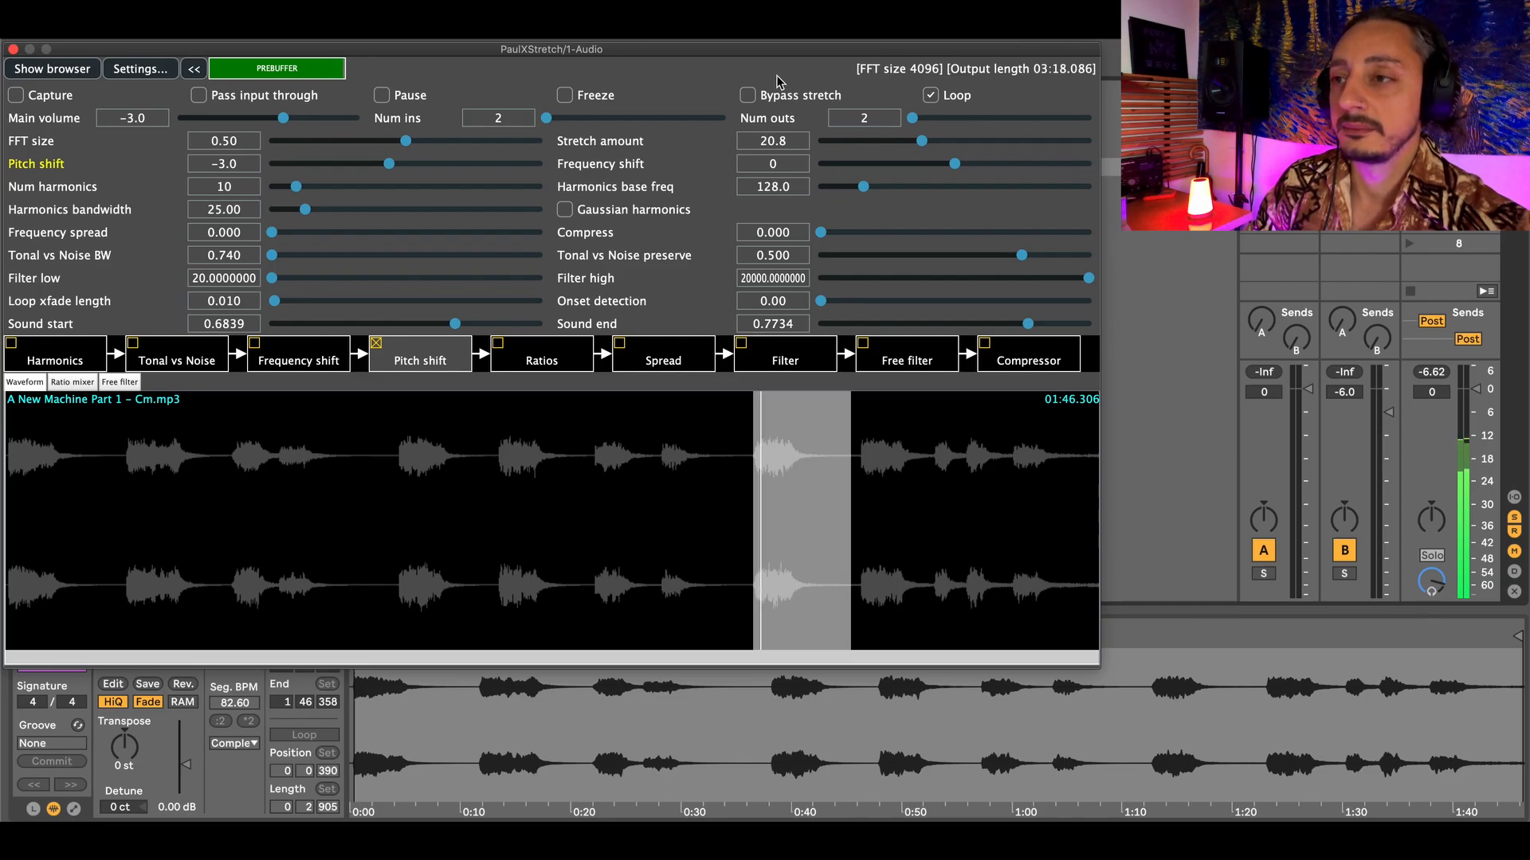
- Raise send A on the first track to 0 dB, keeping the plug-in window clear of the mixer while adjusting it
left_click_drag(767, 67, 850, 74)
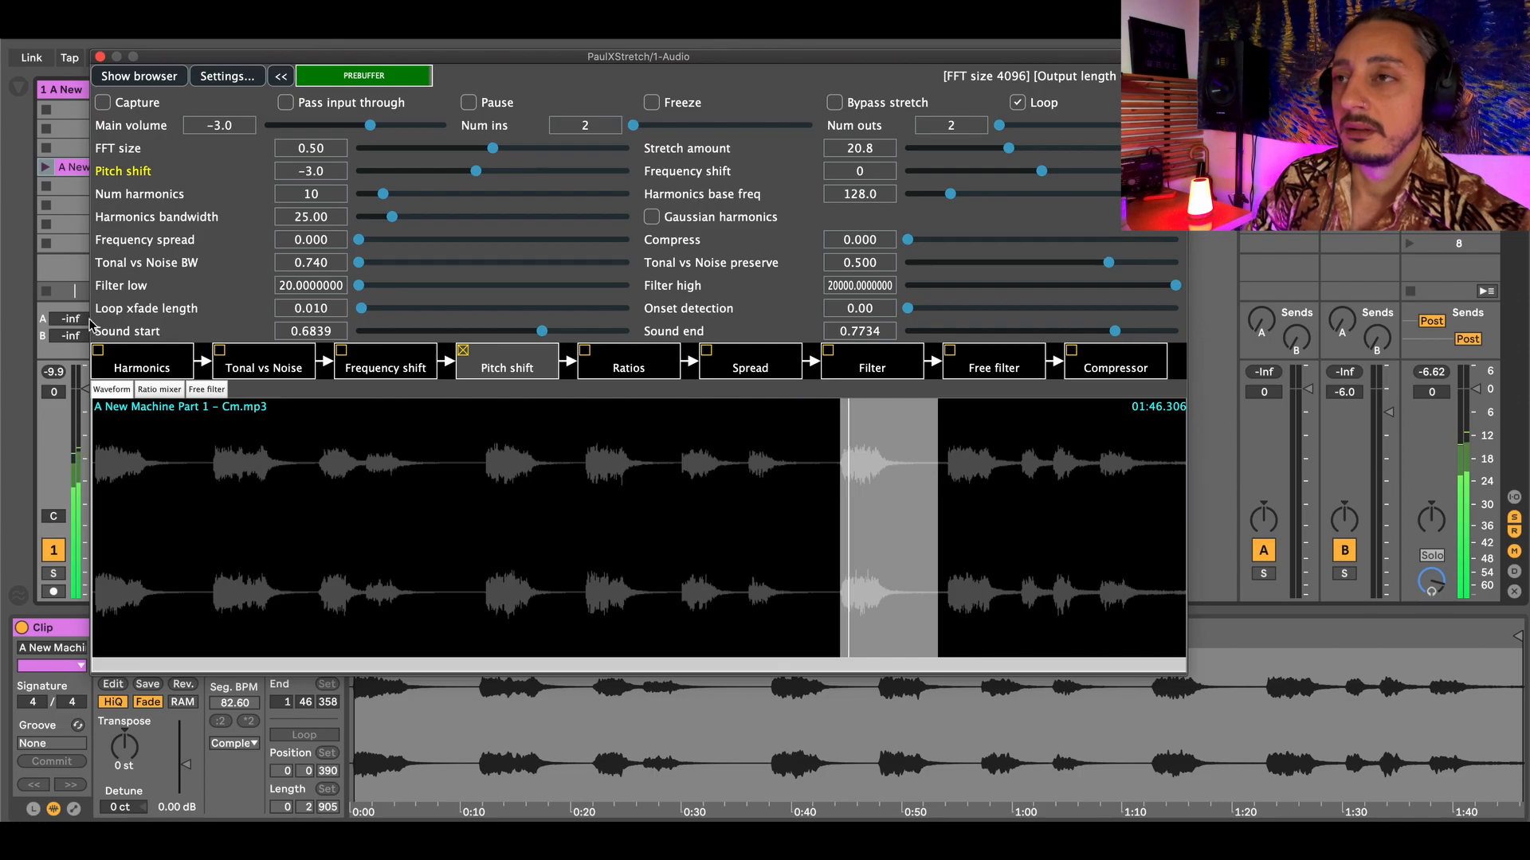
left_click_drag(75, 323, 75, 270)
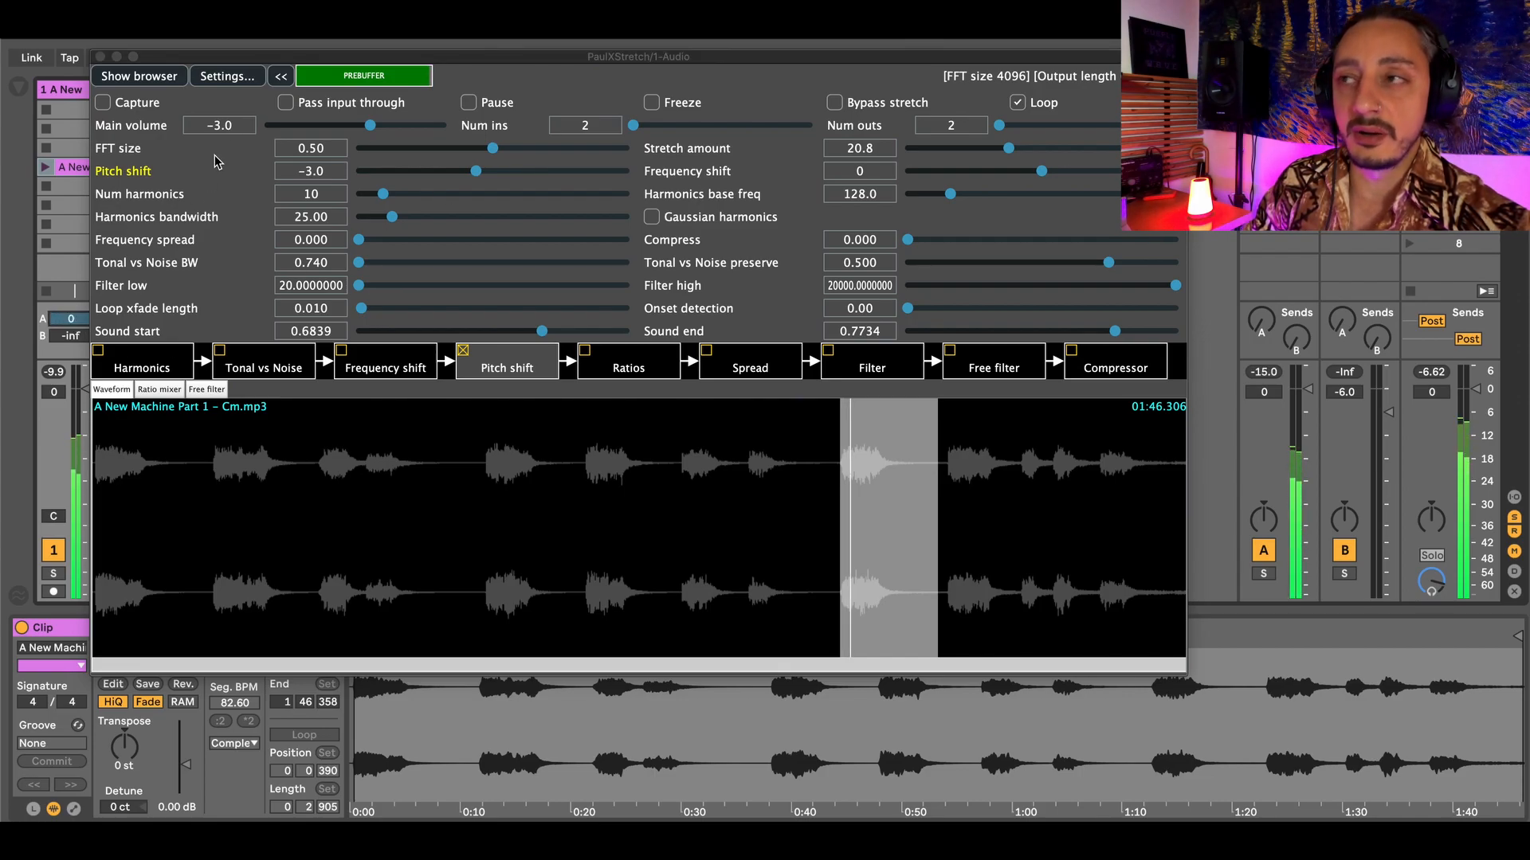
left_click_drag(259, 64, 176, 66)
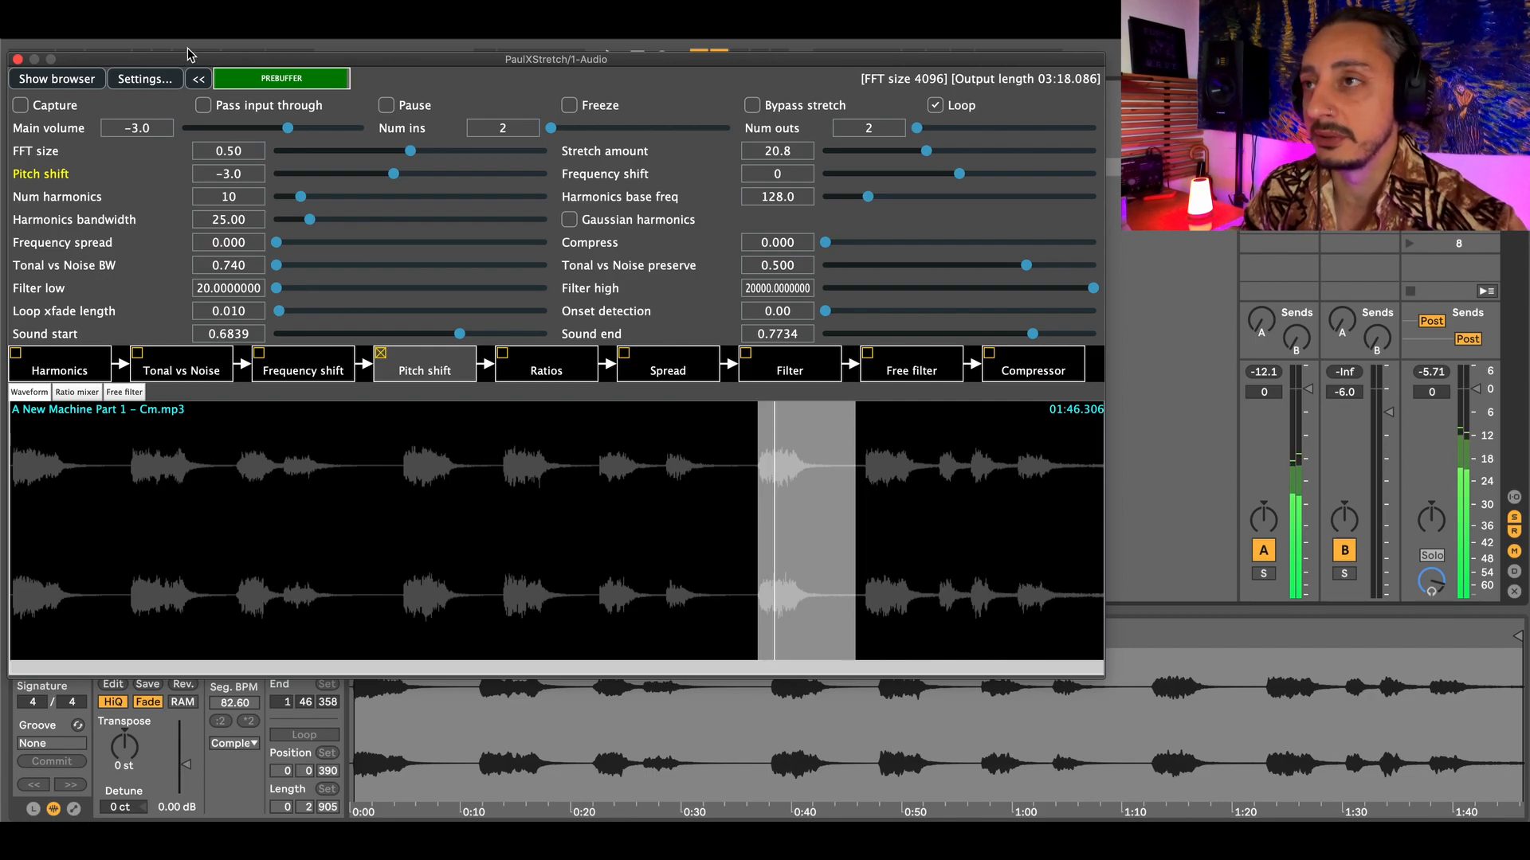
- Raise the stretch amount to its maximum of 1024 and bring it back down to about 21.9
left_click(926, 152)
left_click_drag(927, 151, 1113, 147)
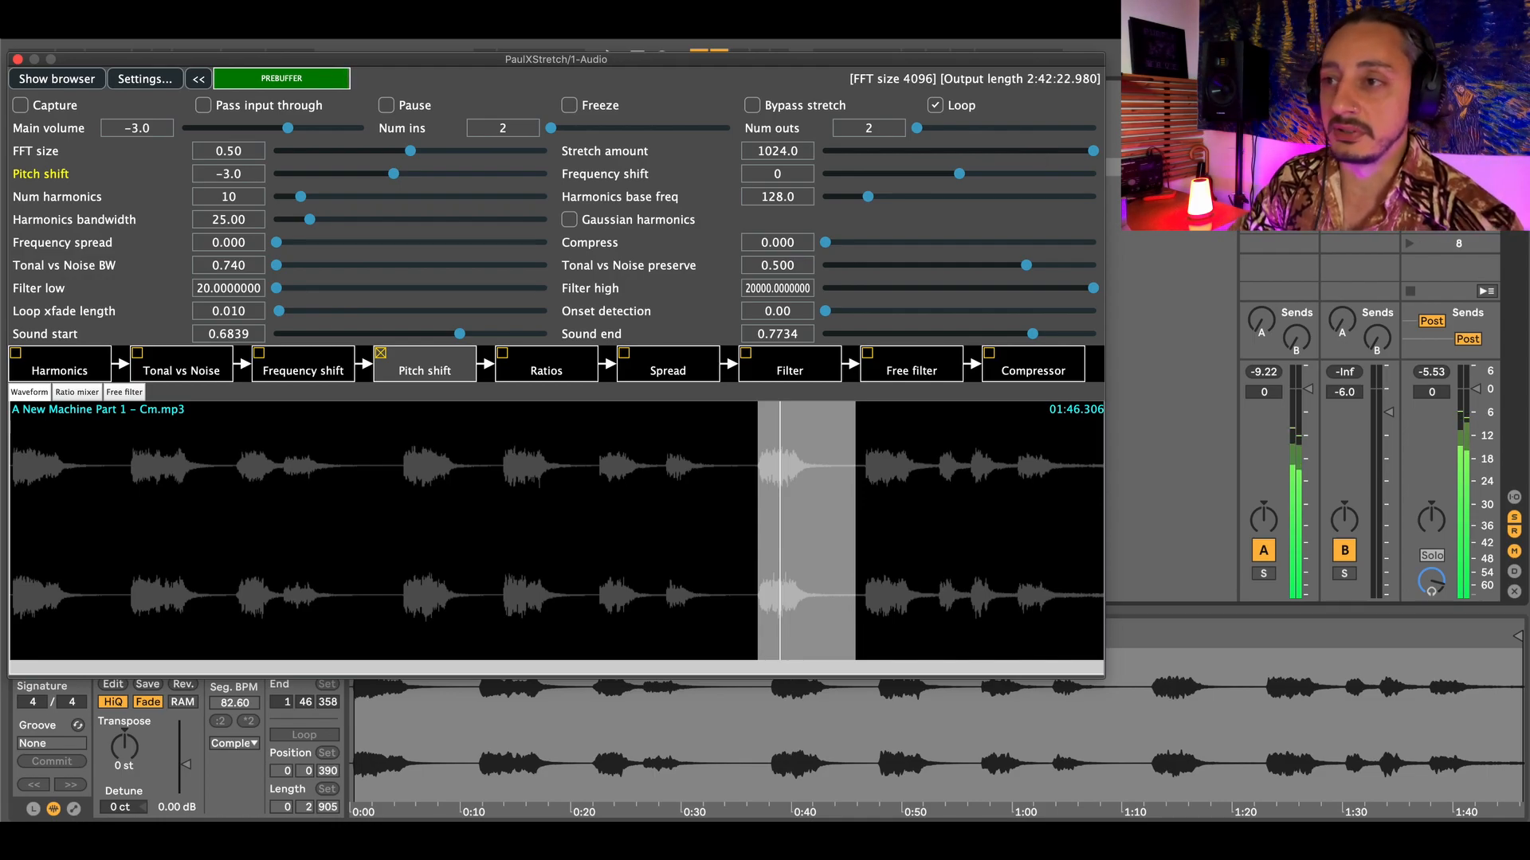
left_click_drag(1093, 151, 930, 157)
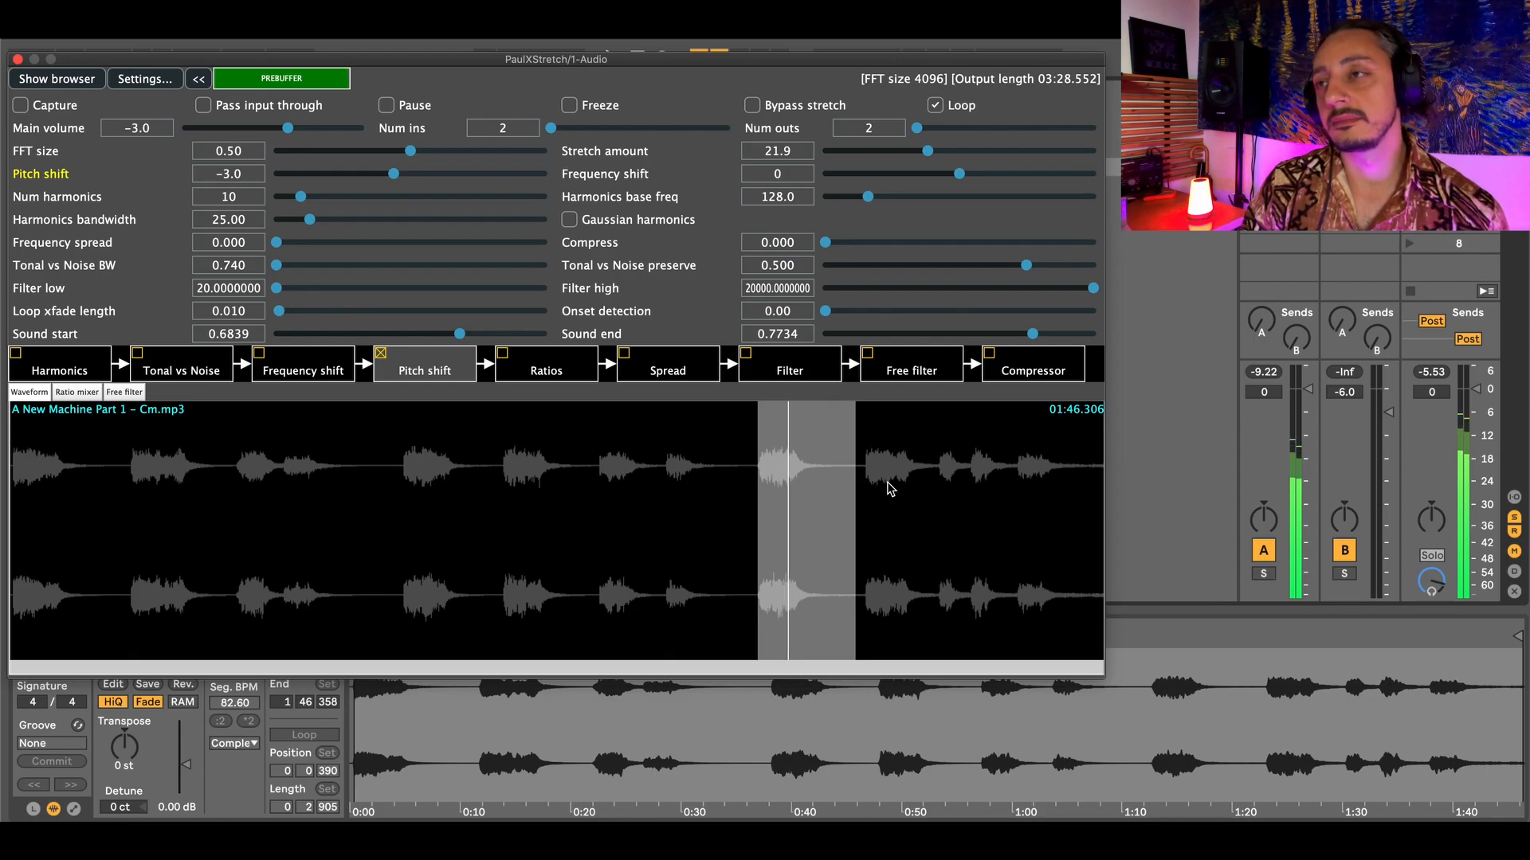
- Lower the pitch shift to -5.6 and freeze the sound at a stretch amount of 1024
mouse_move(381, 181)
left_mouse_down()
mouse_move(397, 173)
mouse_move(380, 179)
left_mouse_up()
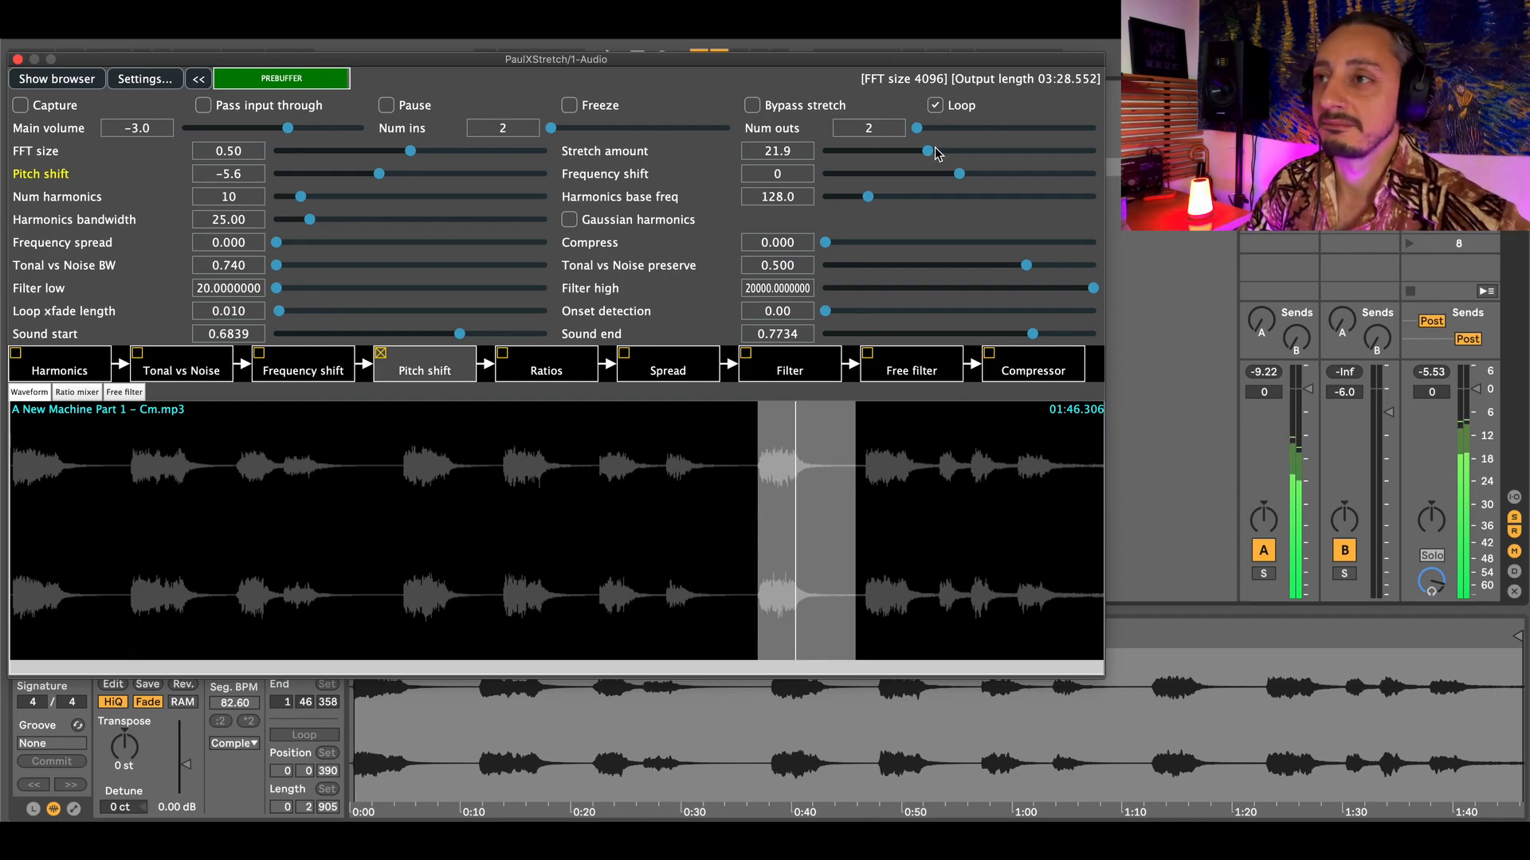
left_click_drag(931, 154, 1105, 149)
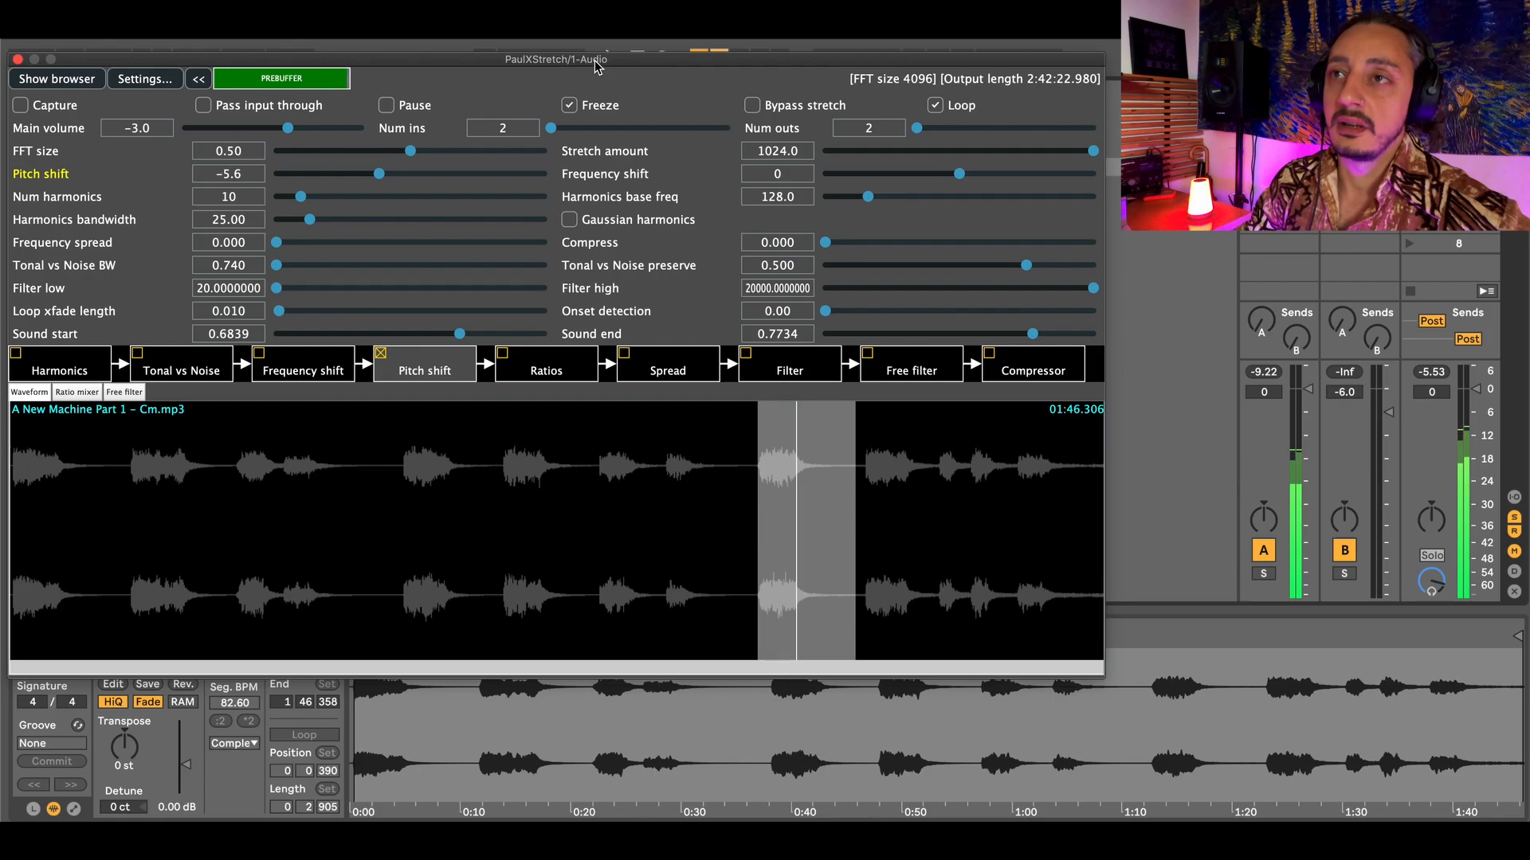
- Insert a second audio track beside the first one and show the tracks' input and output routing
left_click_drag(589, 57, 533, 354)
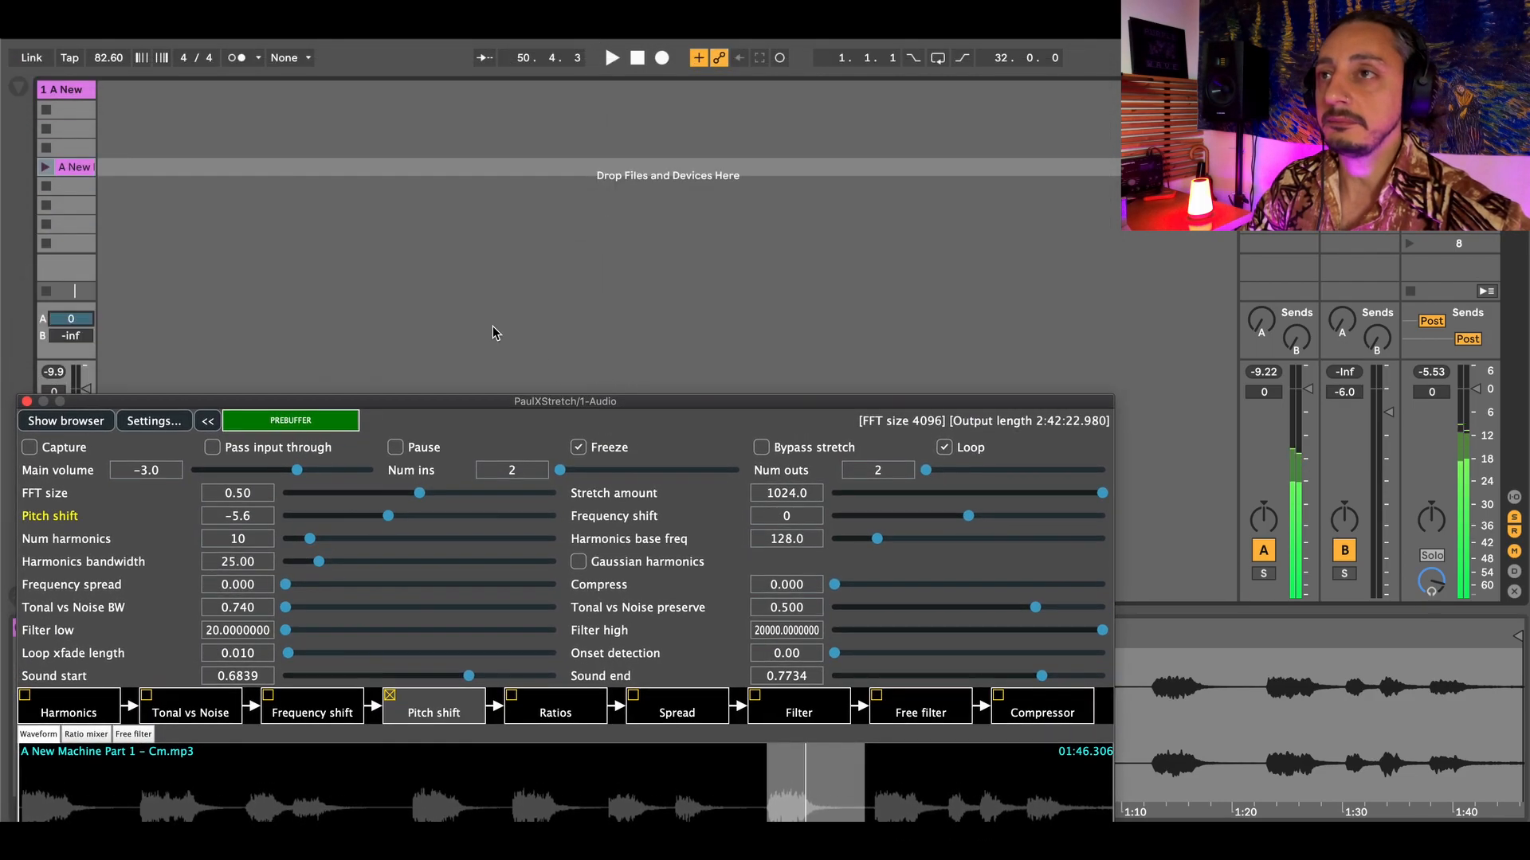
right_click(89, 82)
left_click(122, 150)
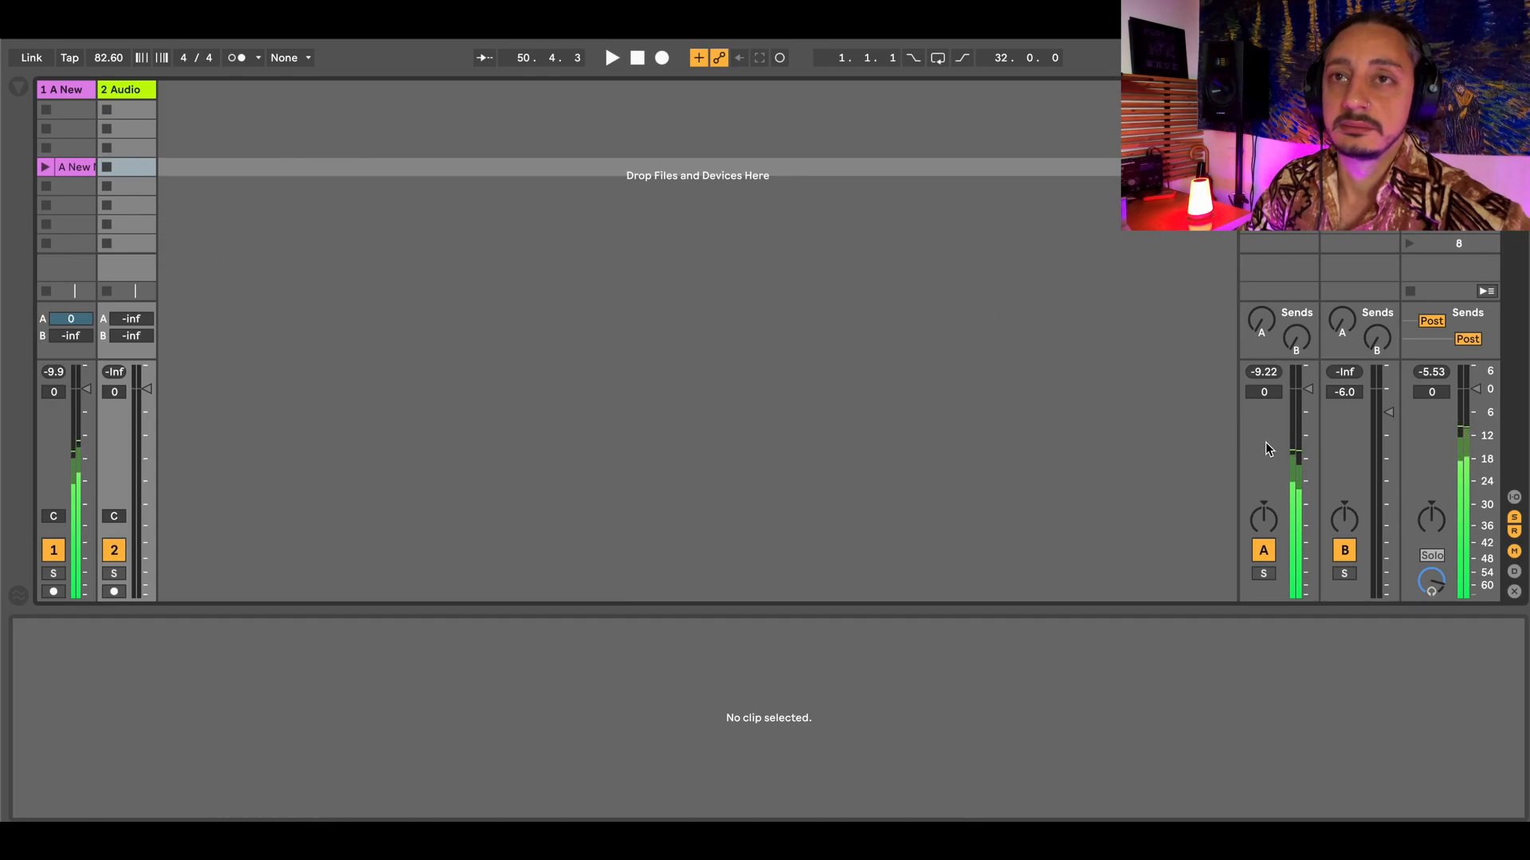
key("super+alt+i")
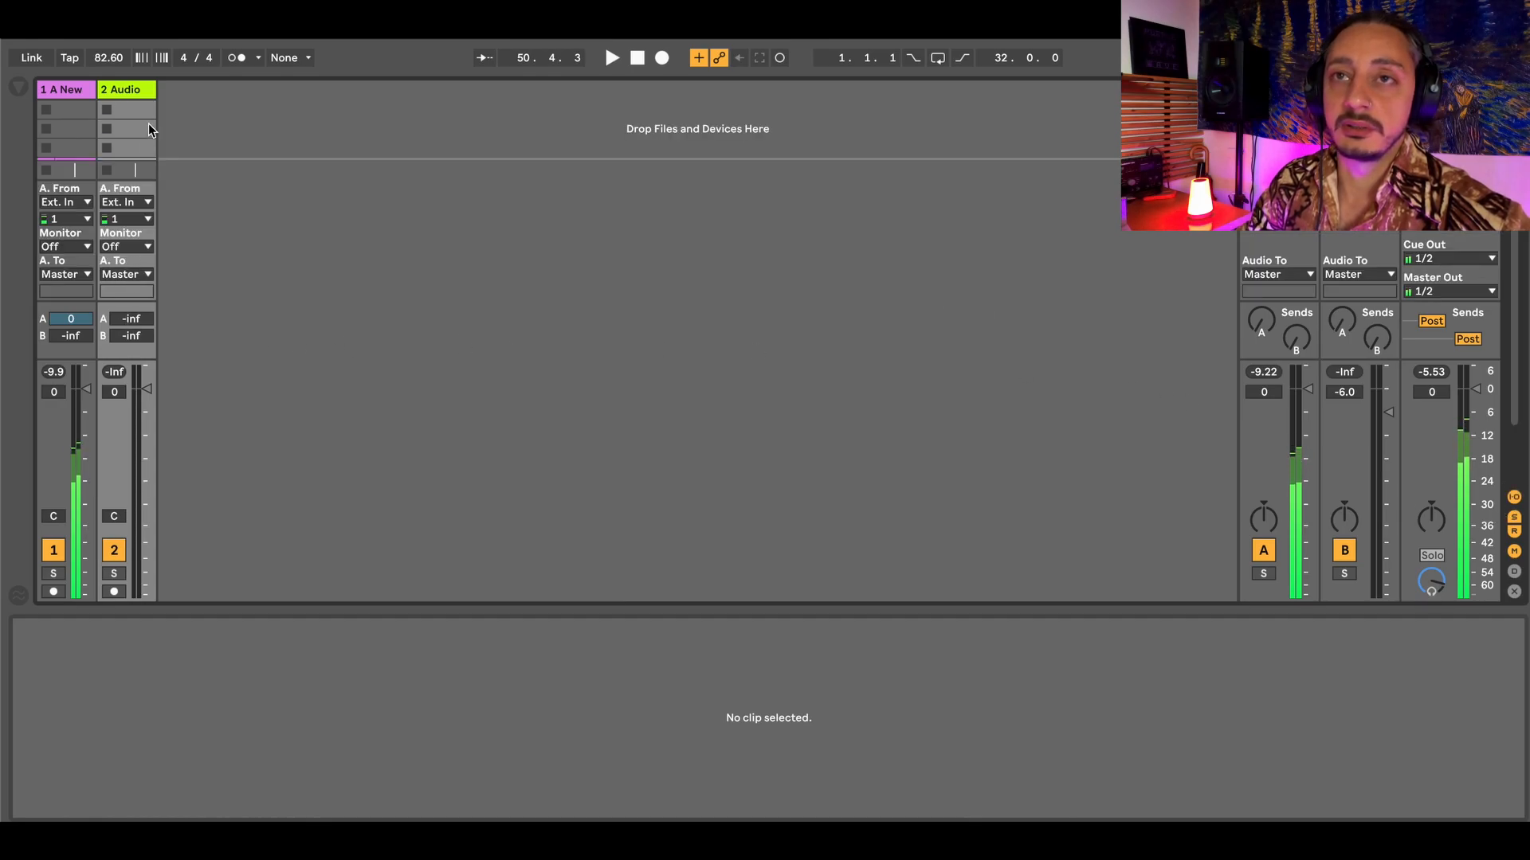
- Start the transport, set track 2's audio input to track 1, A New Machine Part 1 - Cm, and arm it for recording
key("space")
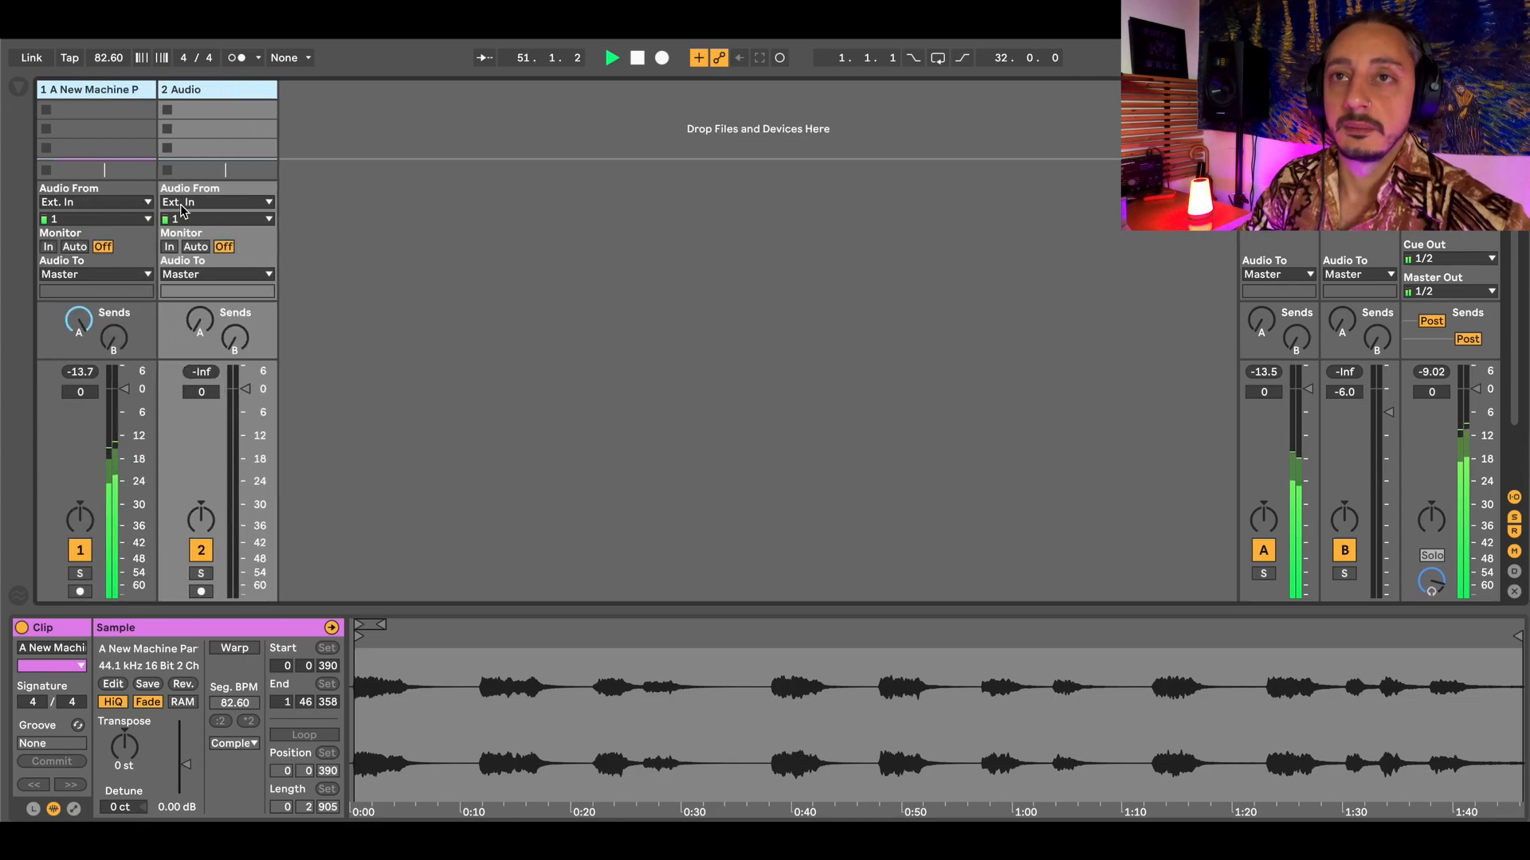
left_click(182, 209)
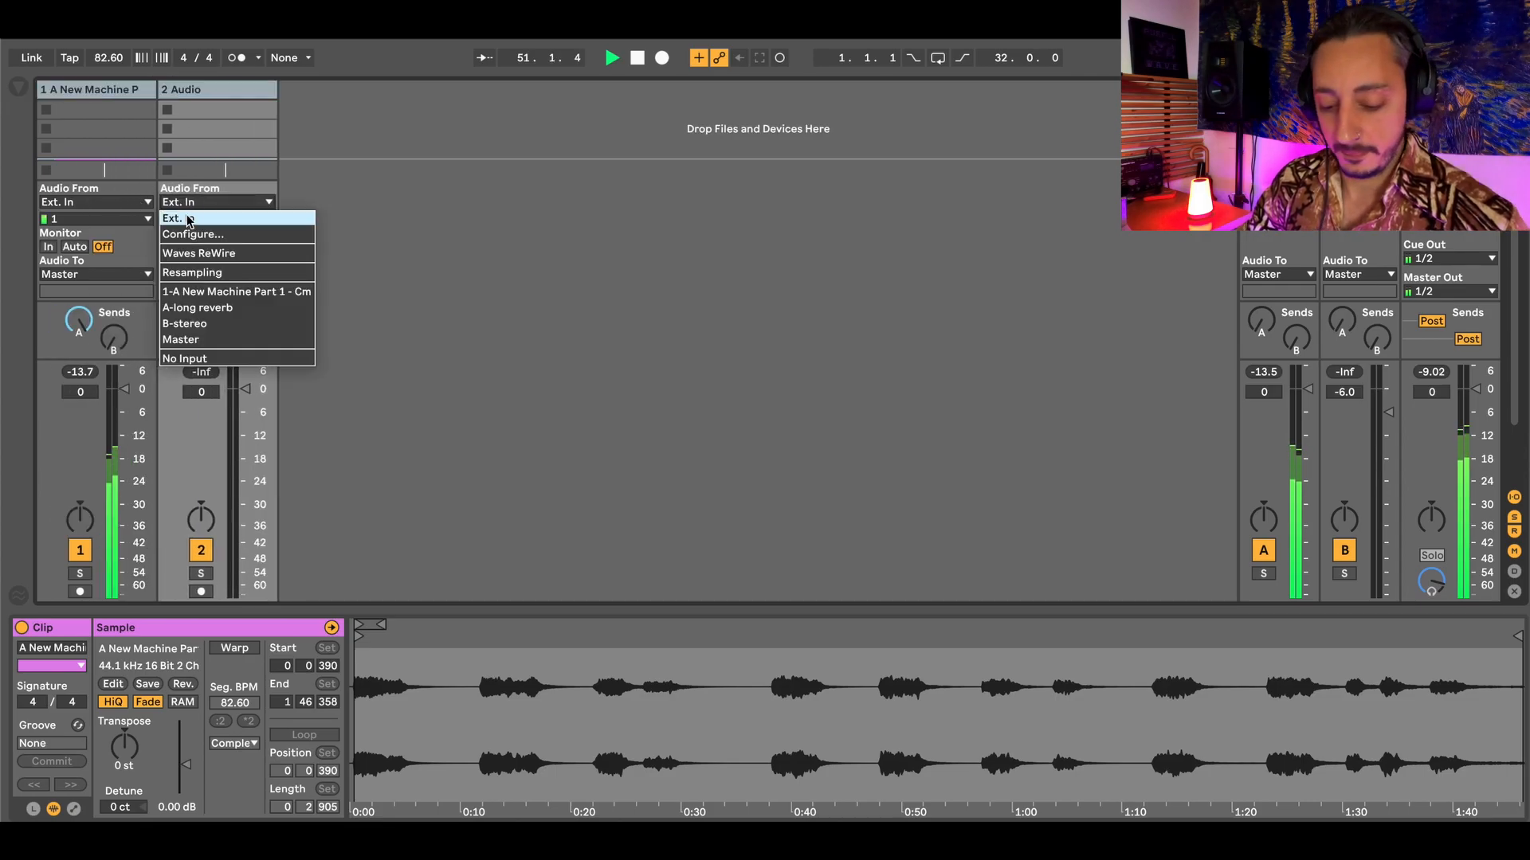
left_click(201, 293)
left_click(200, 592)
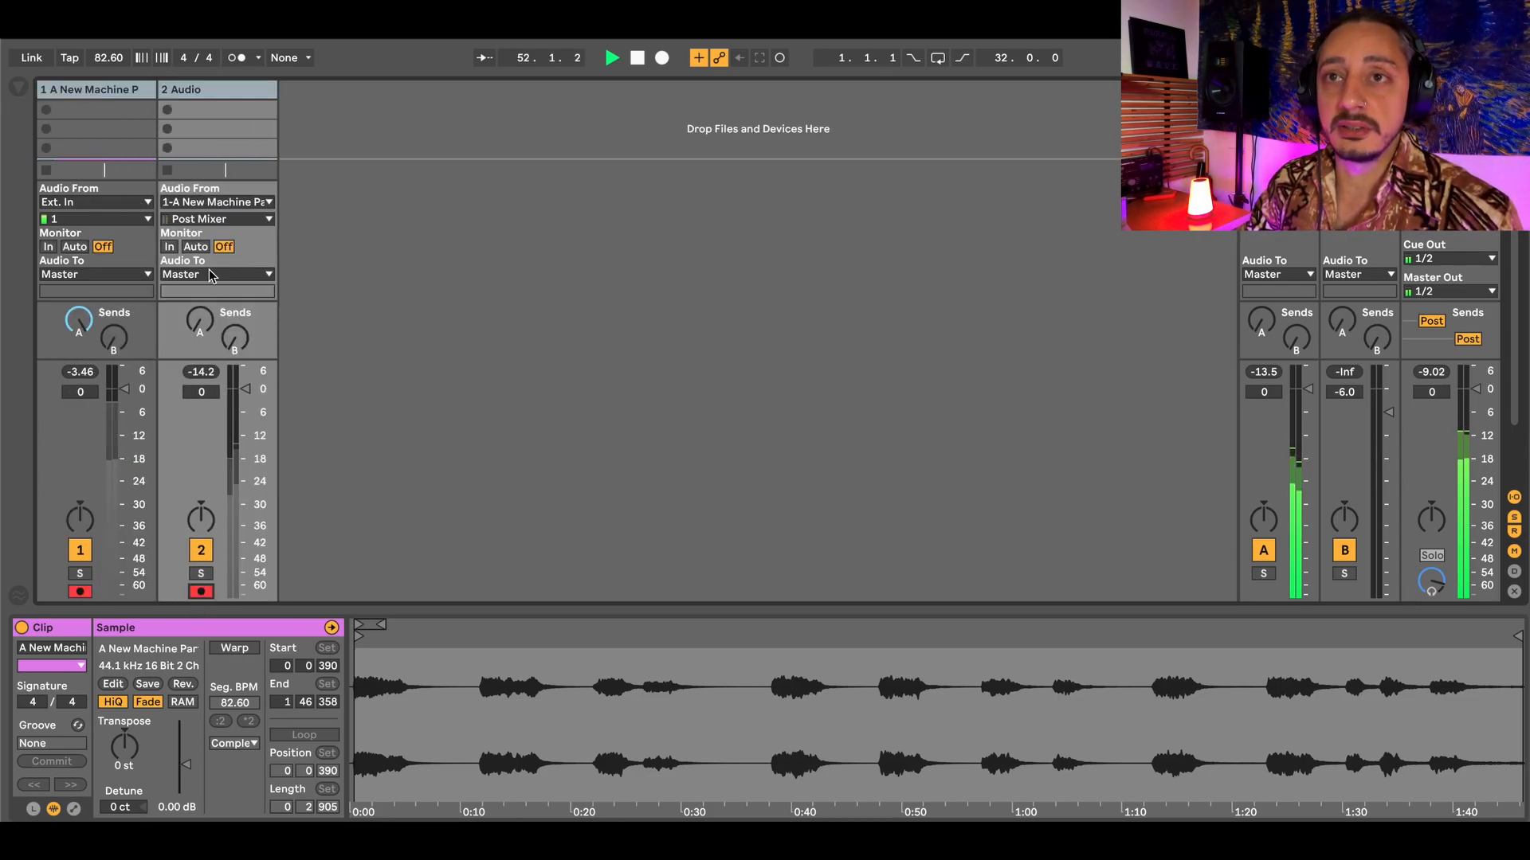
- Record the frozen texture into track 2's second clip slot and audition its loop with track 1 briefly muted
left_click(167, 129)
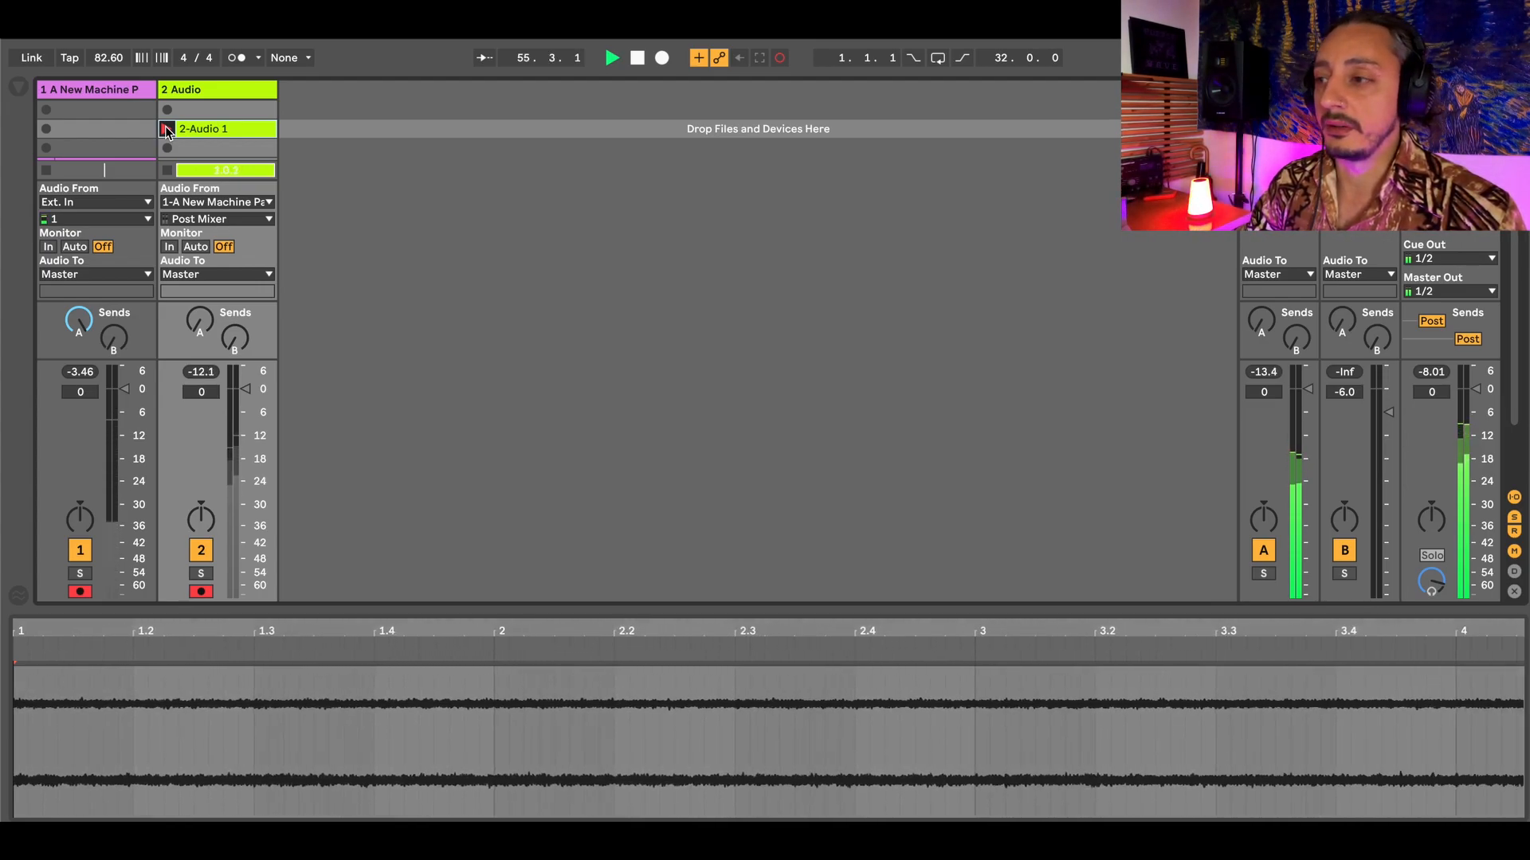
left_click(168, 129)
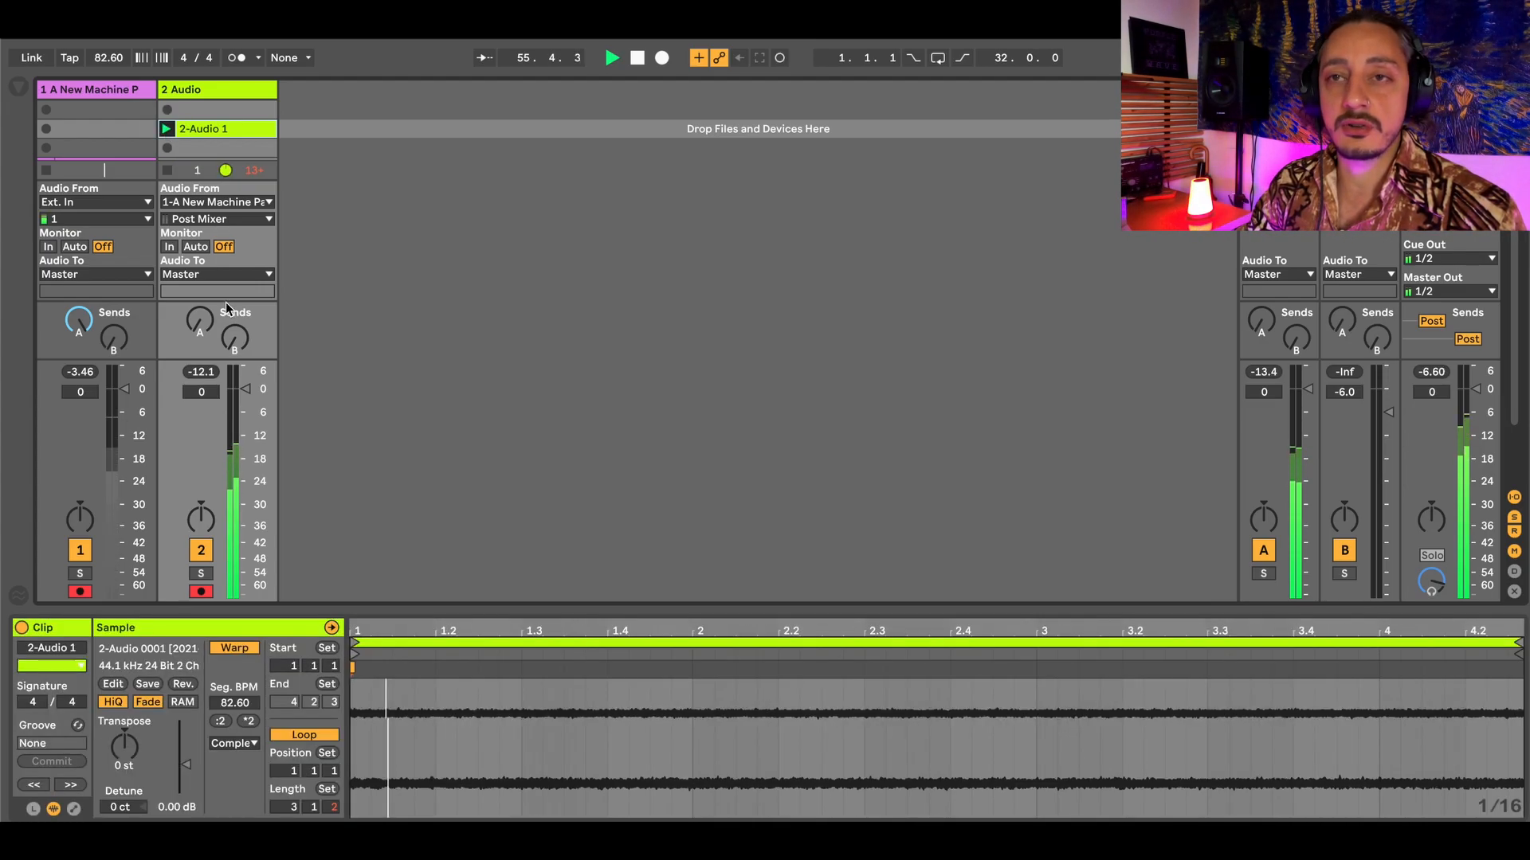
left_click(83, 558)
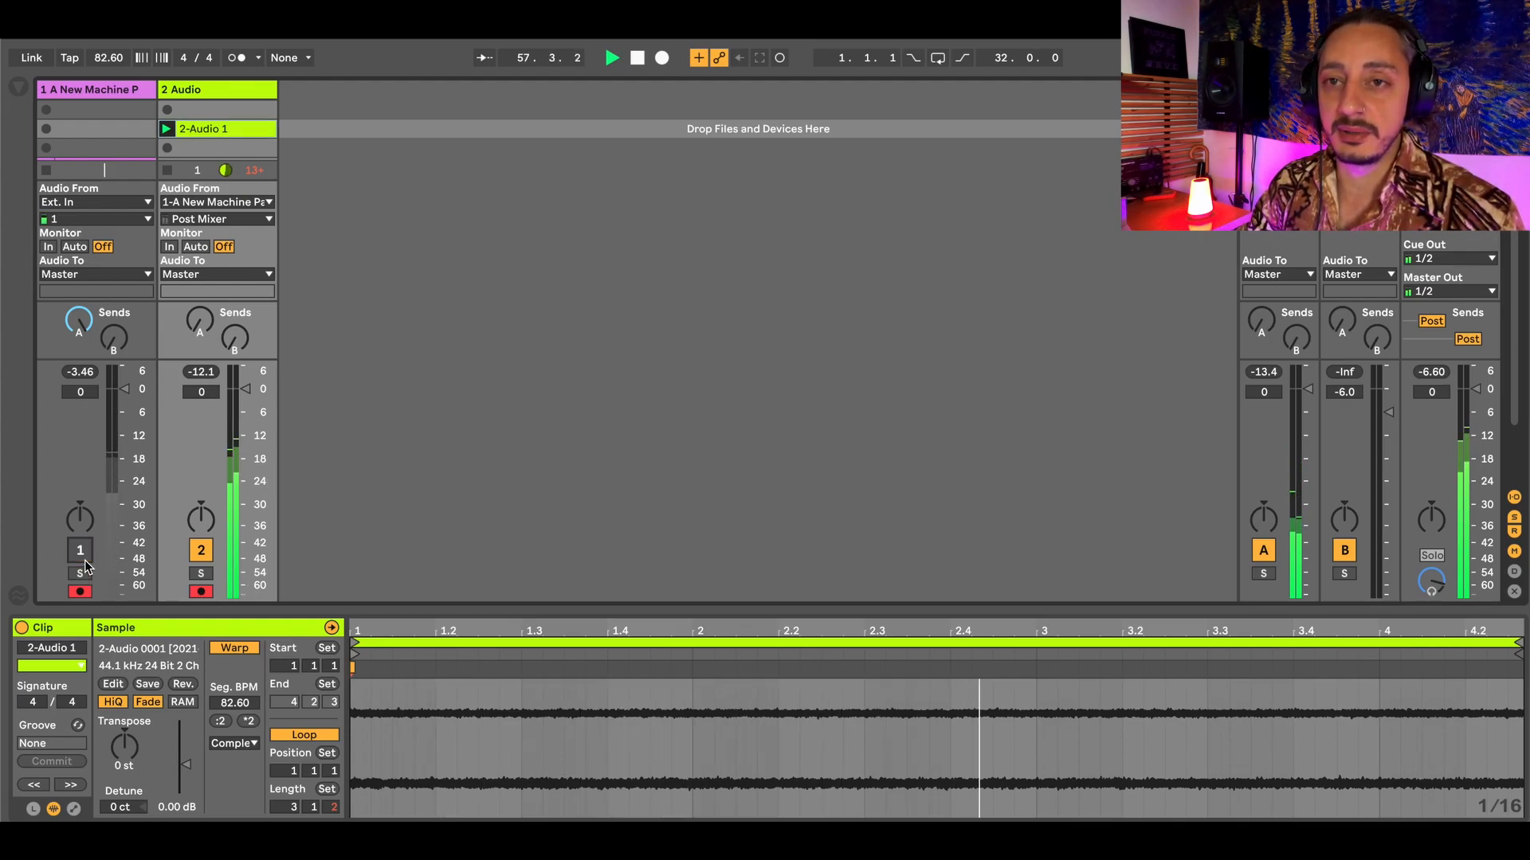
left_click(83, 558)
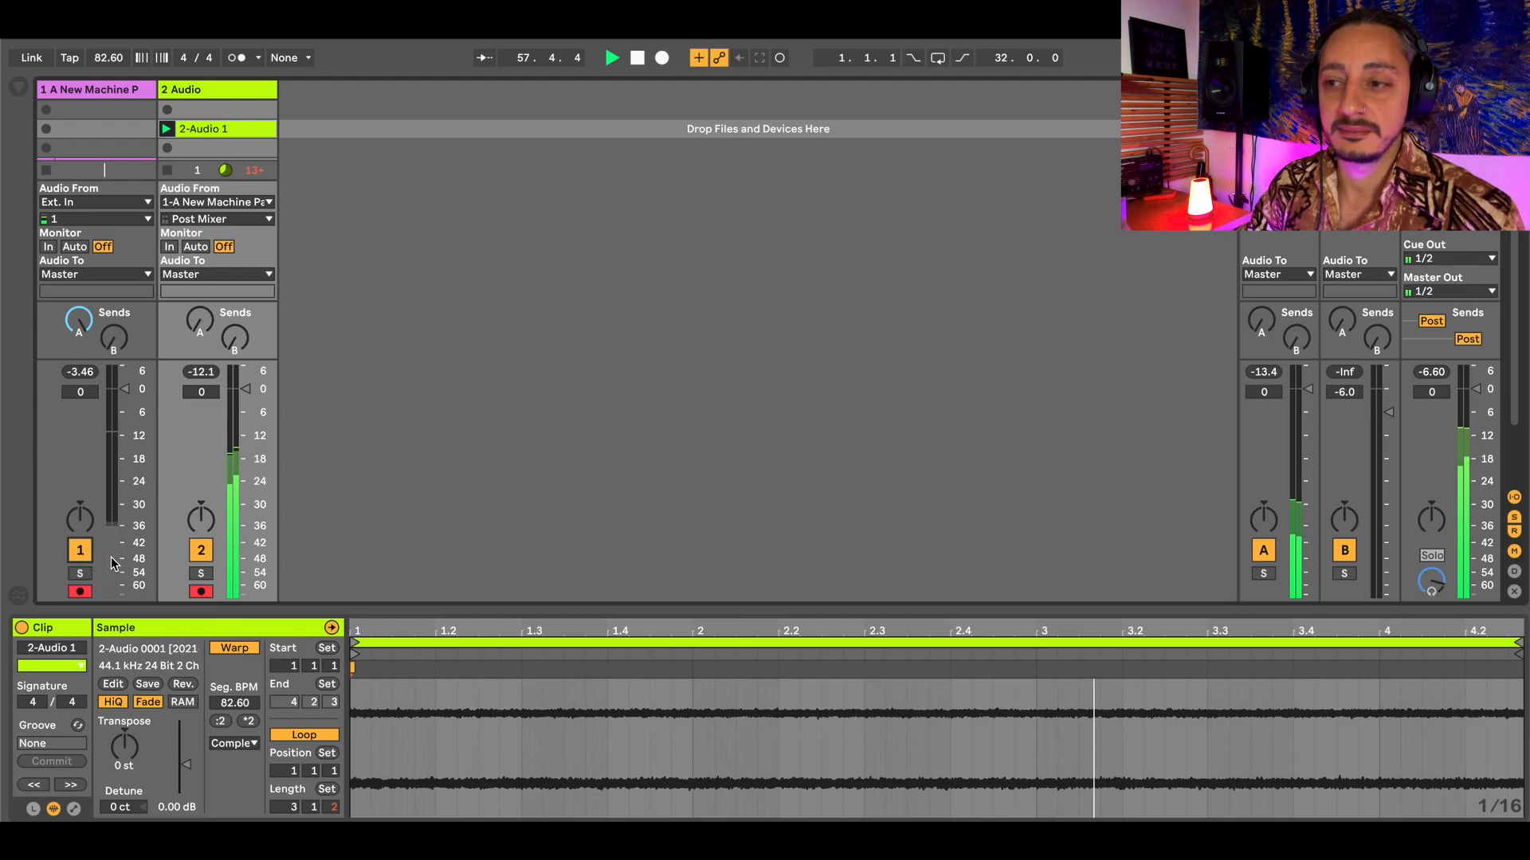
- Bring back track 1's PaulXStretch window and turn off Freeze
left_click(109, 130)
left_click_drag(235, 241, 245, 73)
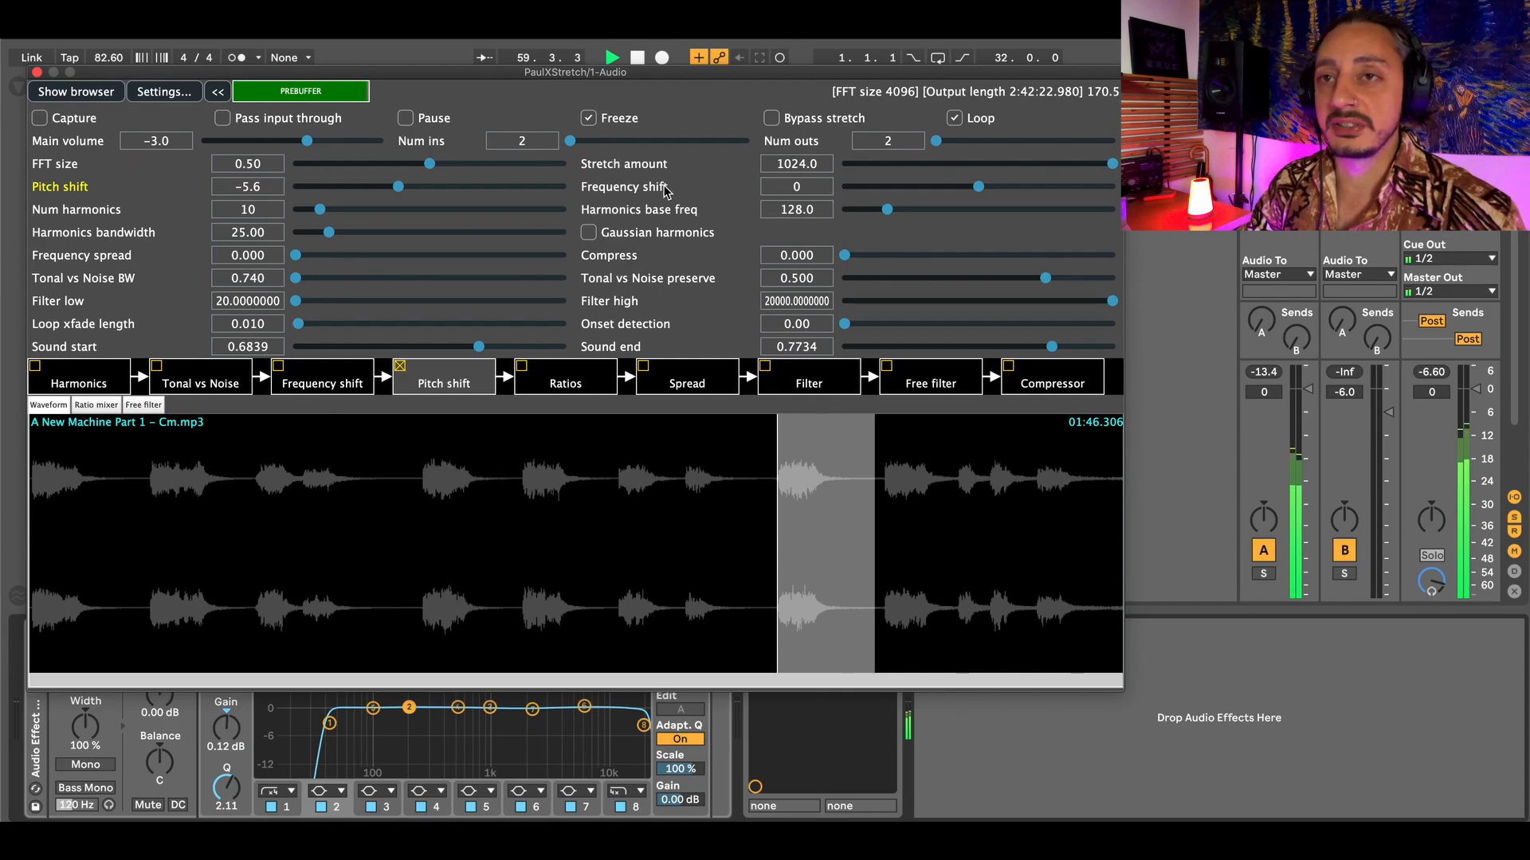
left_click(590, 121)
- Reduce the stretch amount to 21.9 and loop the waveform section from about 0.781 to 0.850
left_click_drag(1114, 165, 947, 165)
left_click_drag(883, 473, 957, 474)
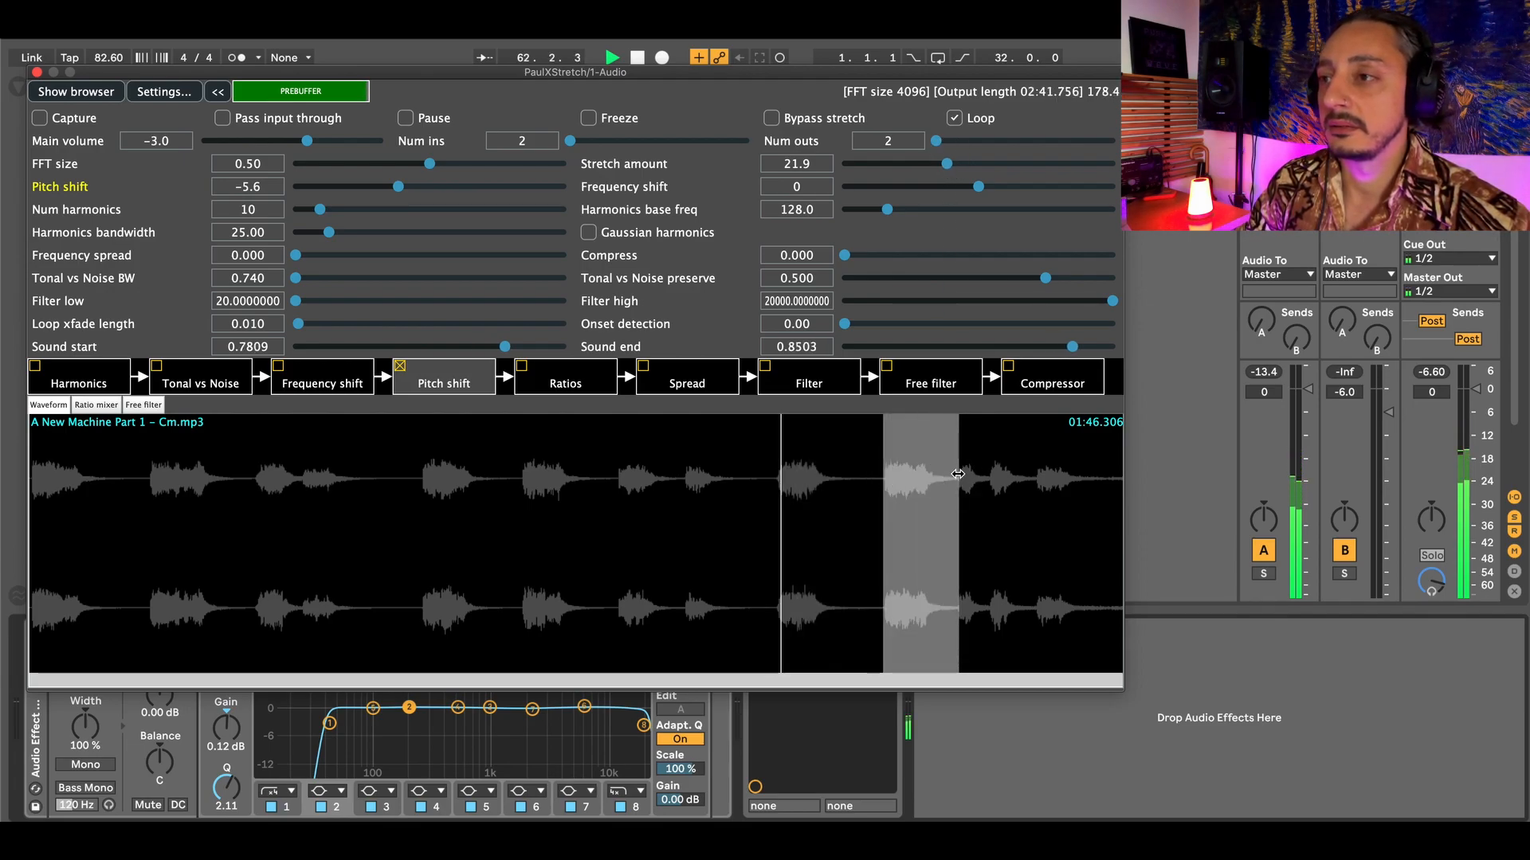
- Reduce the stretch amount to 17.6 and loop the waveform section from about 0.783 to 0.842
left_click_drag(947, 164, 941, 164)
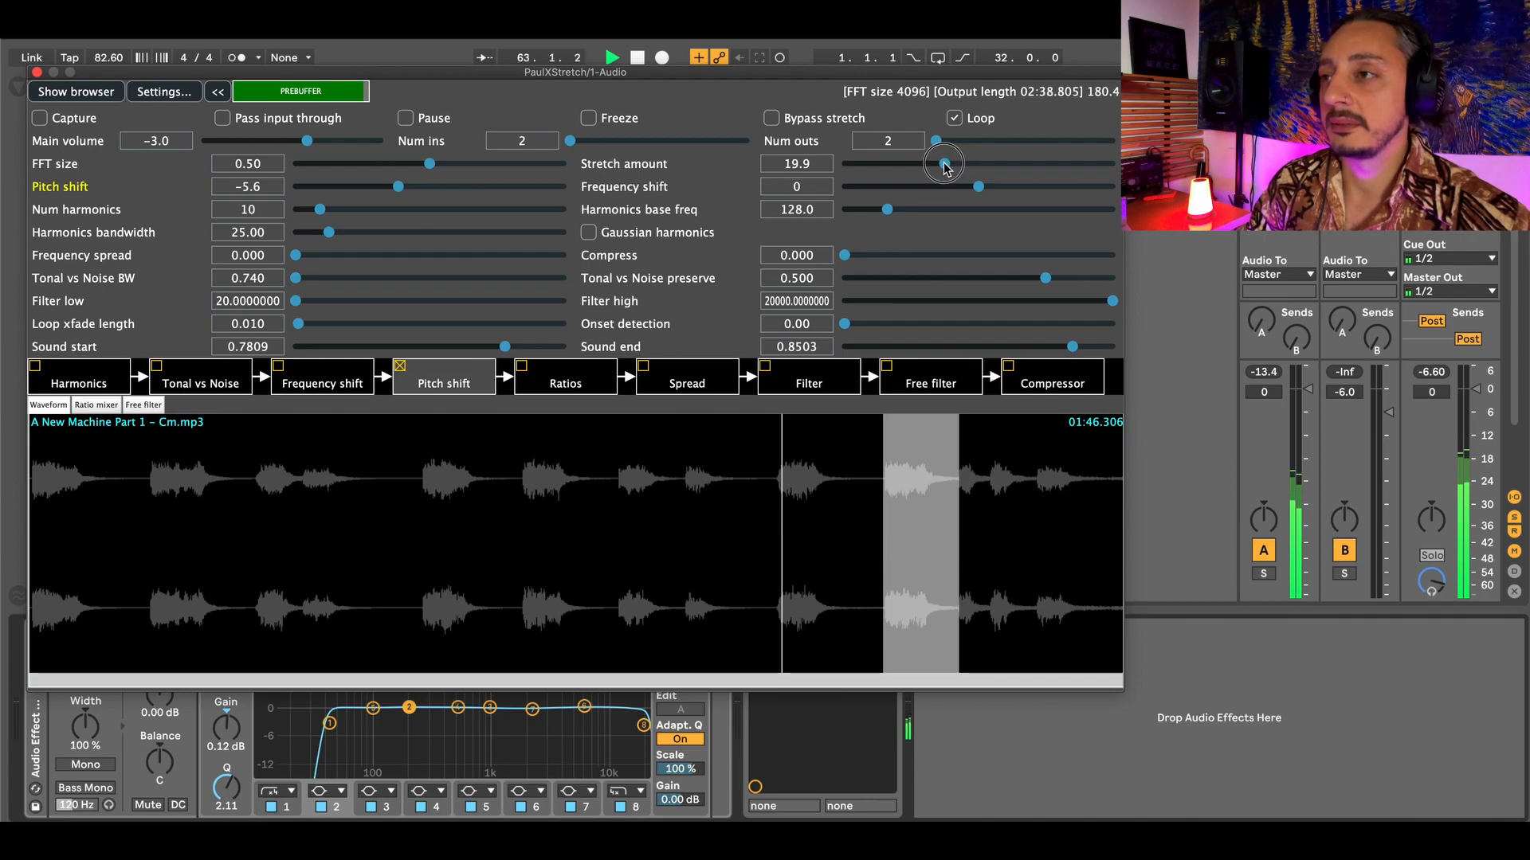
left_click_drag(886, 499, 950, 499)
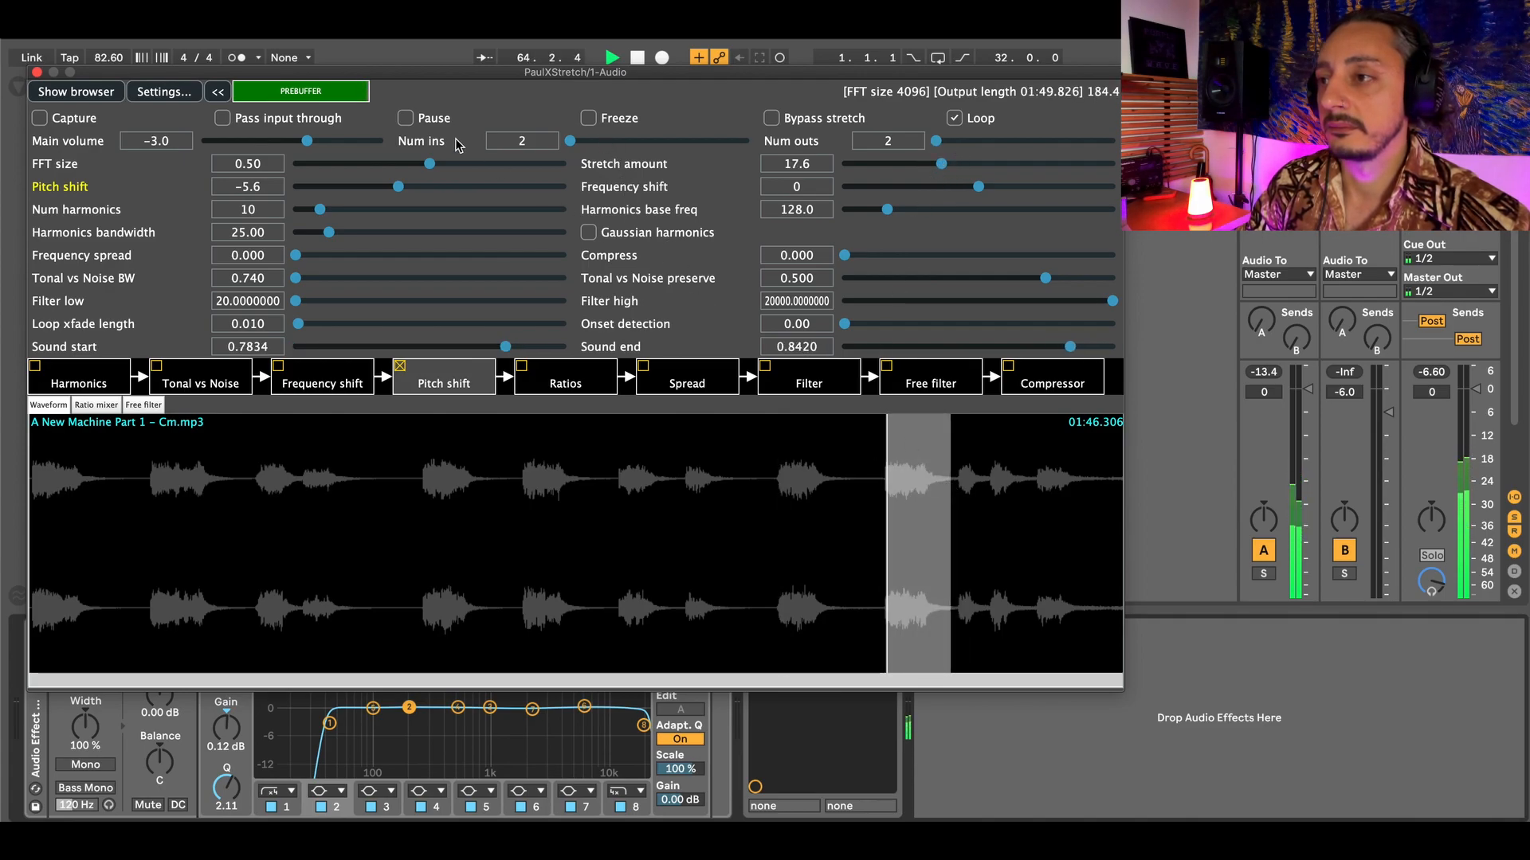
- Set the pitch shift to -2.7 and raise the FFT size to 0.67
left_click_drag(412, 185, 420, 188)
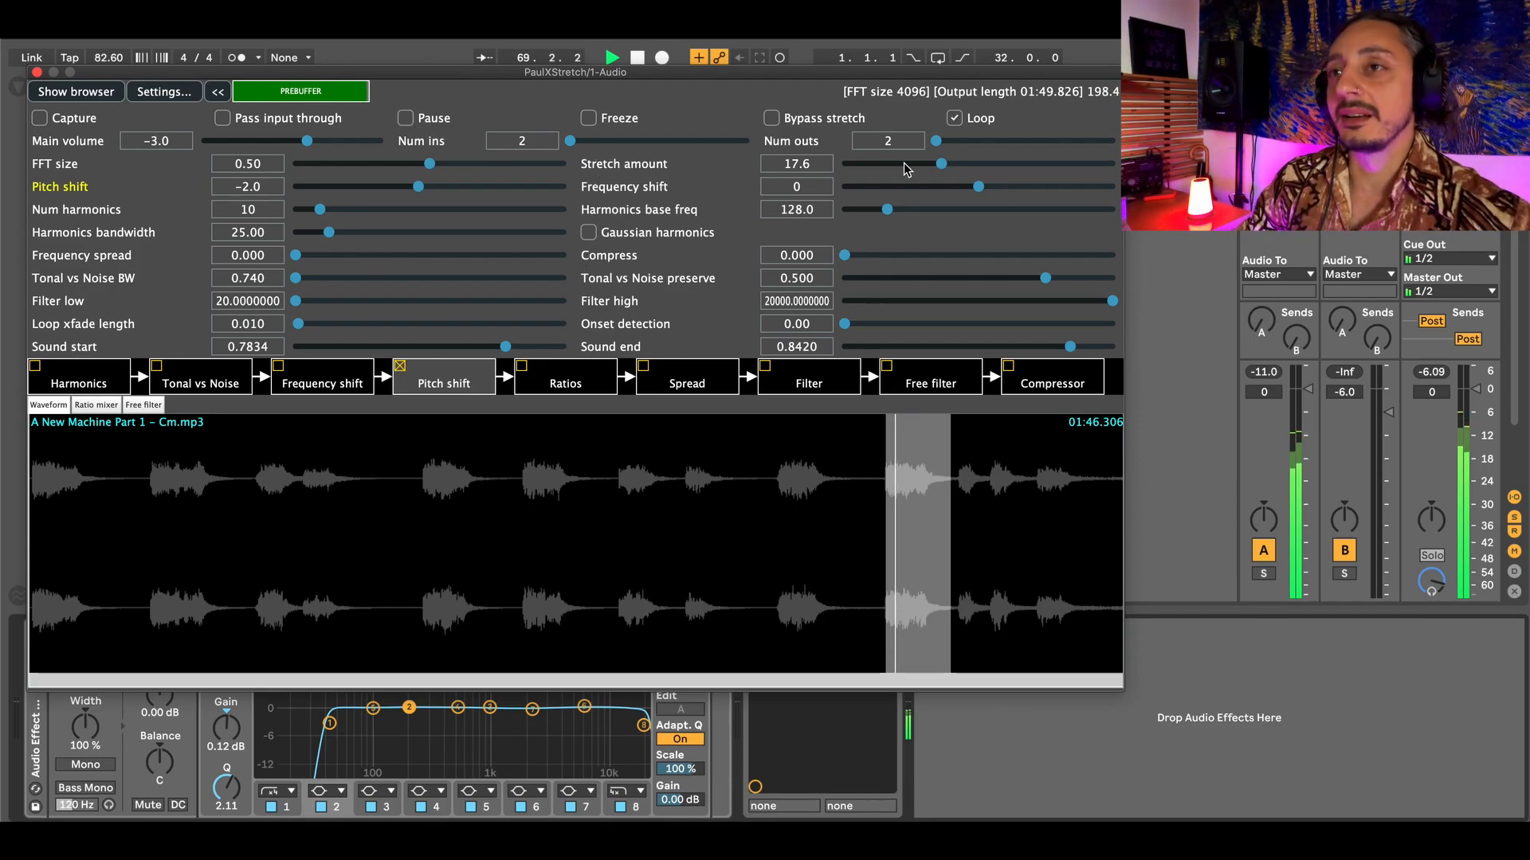
left_click_drag(423, 186, 476, 165)
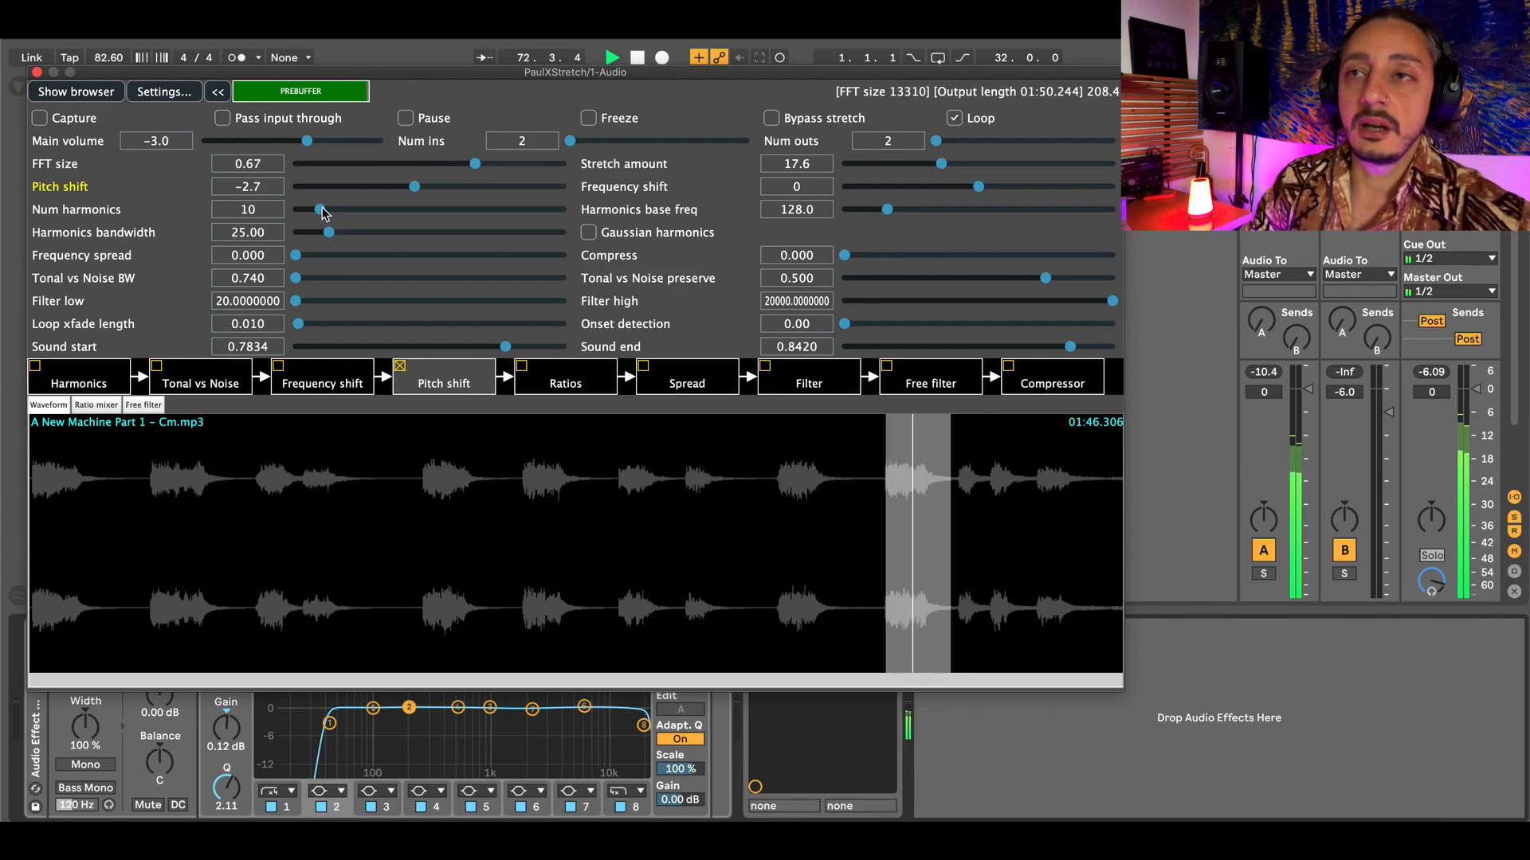
- Enable the Frequency shift module at 134 and the Tonal vs Noise module with its preserve value at 0.357
left_click(278, 366)
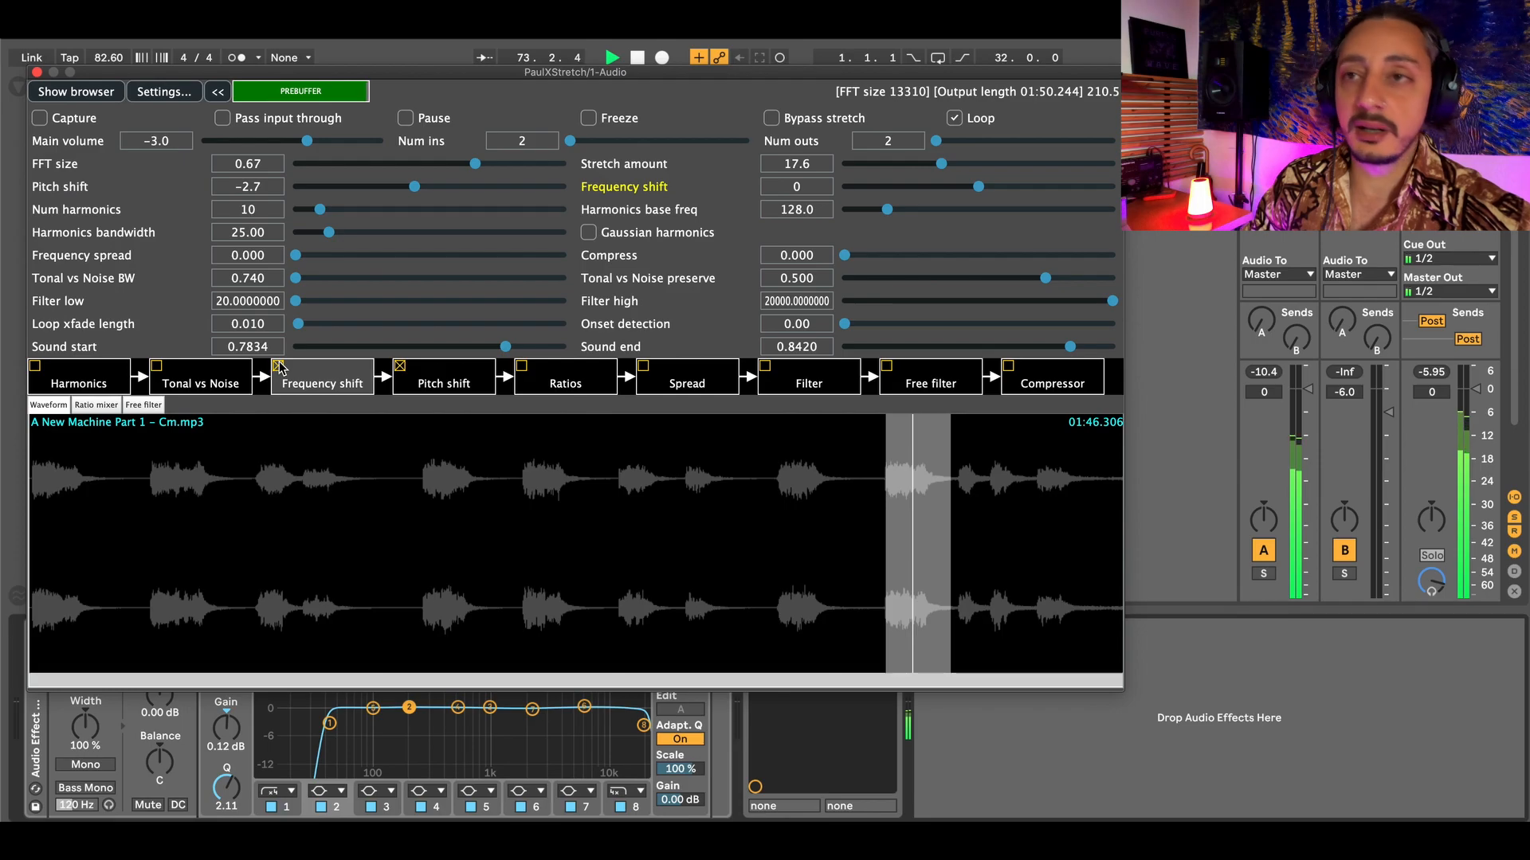
left_click_drag(978, 188, 997, 189)
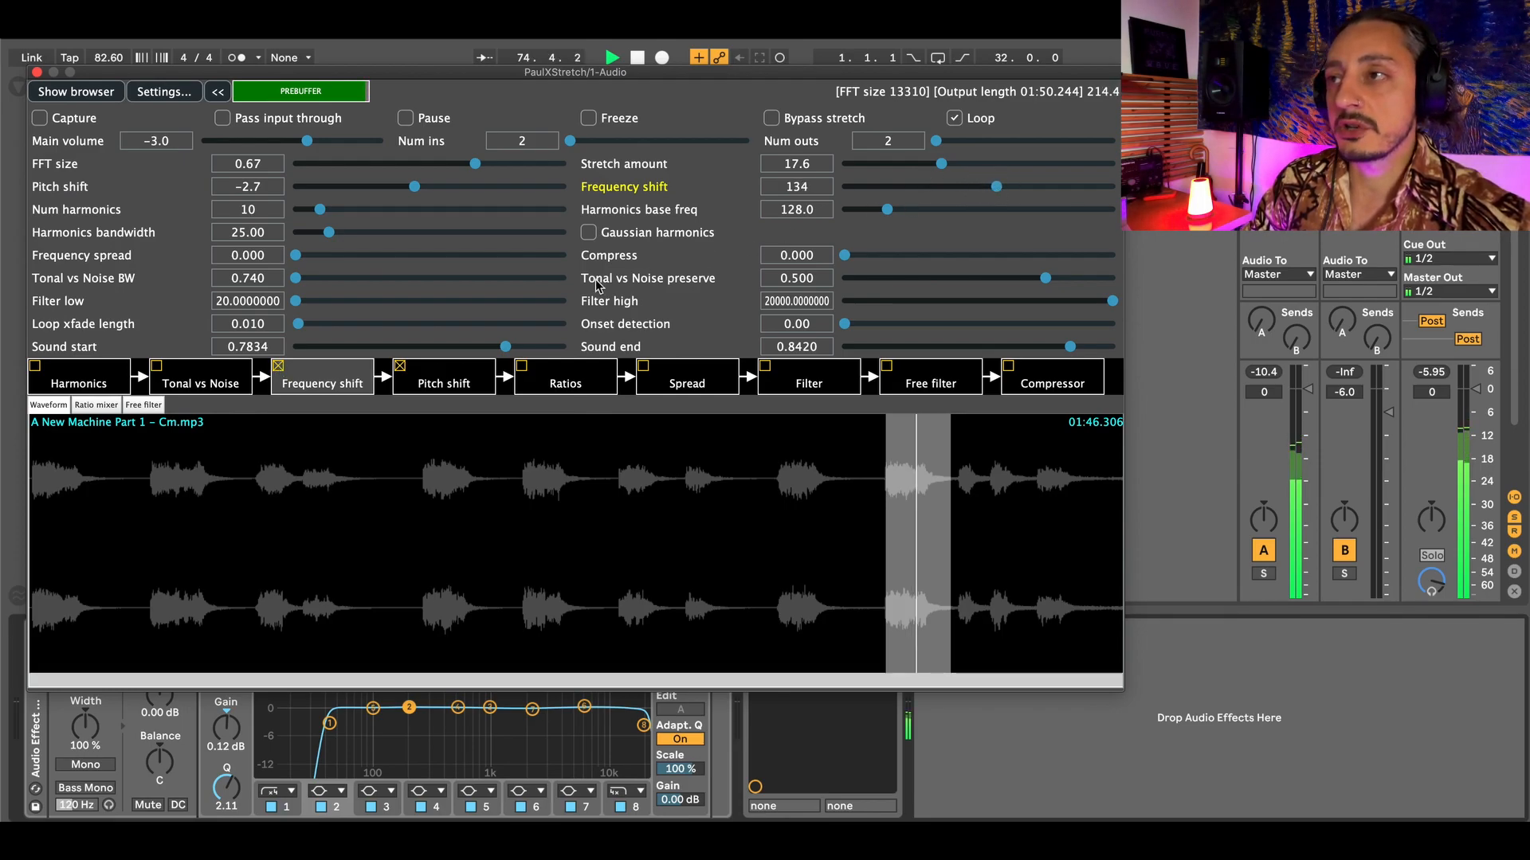
left_click(156, 368)
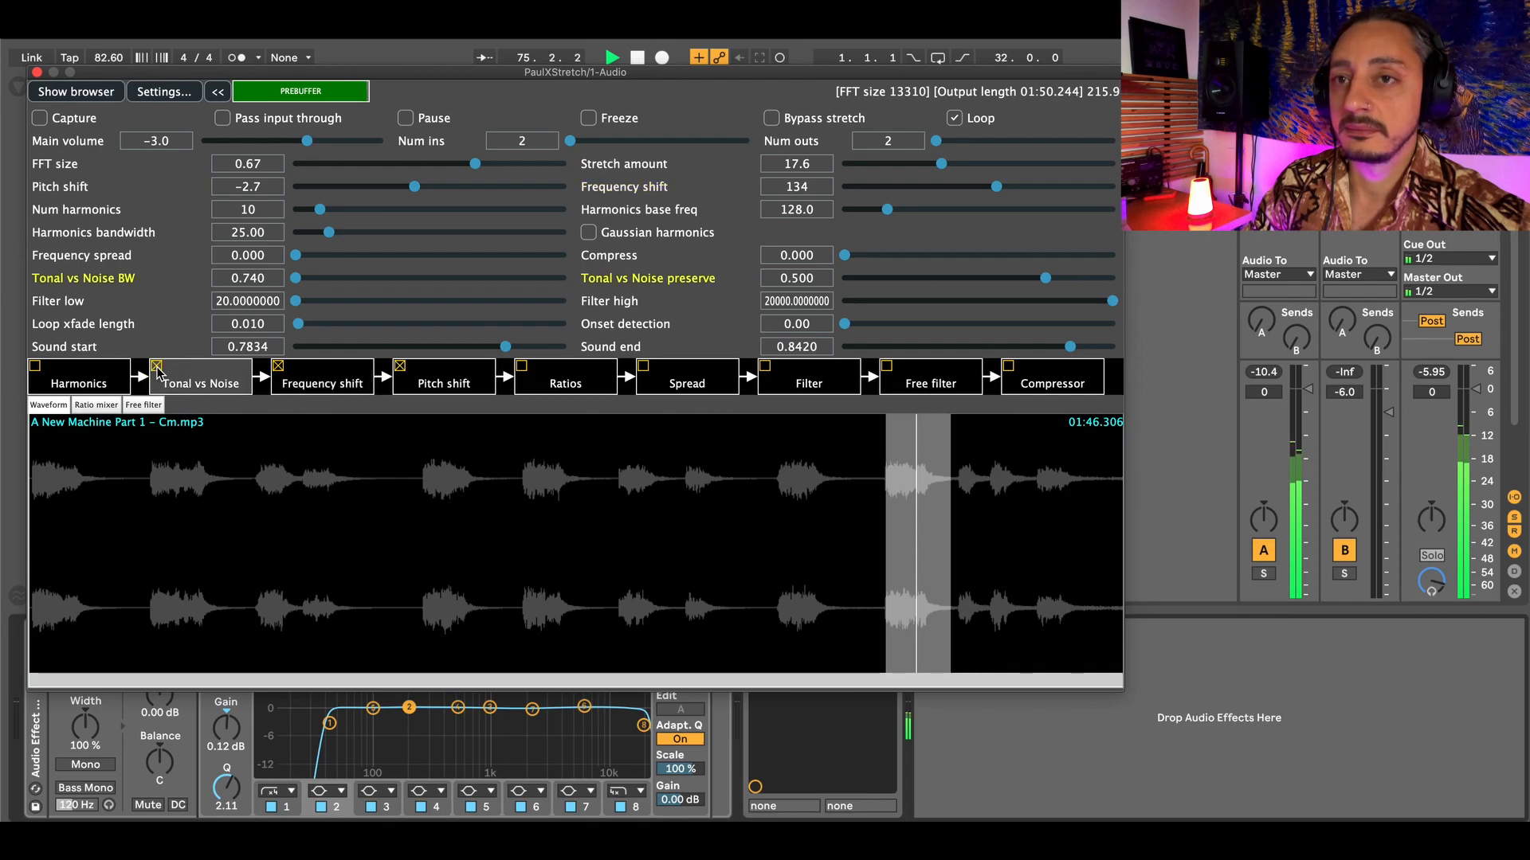
left_click(1027, 279)
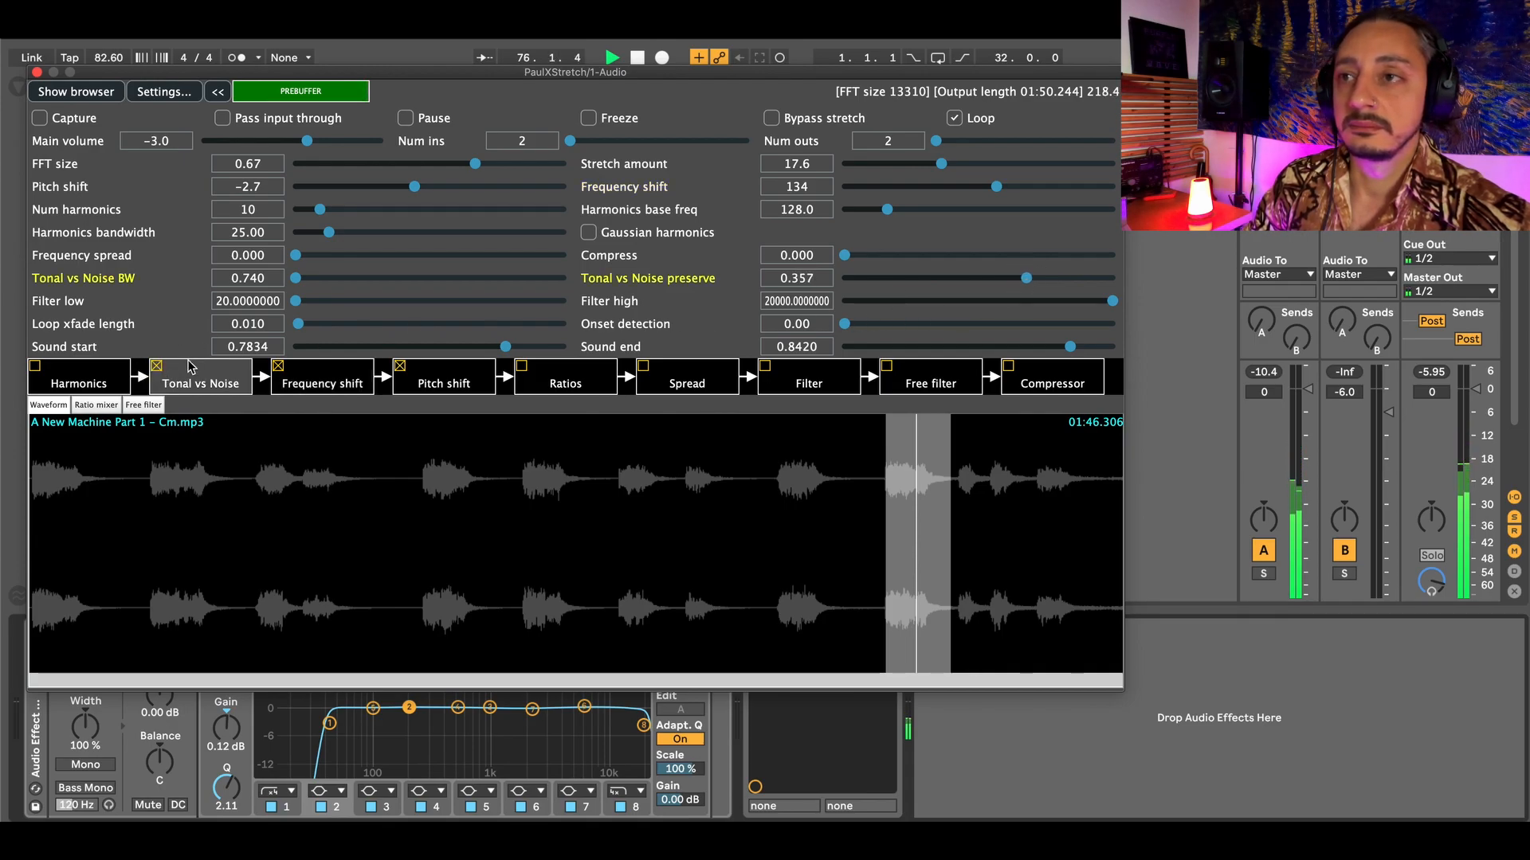
- Turn off the Tonal vs Noise module and try the Harmonics module with 18 harmonics
left_click(35, 367)
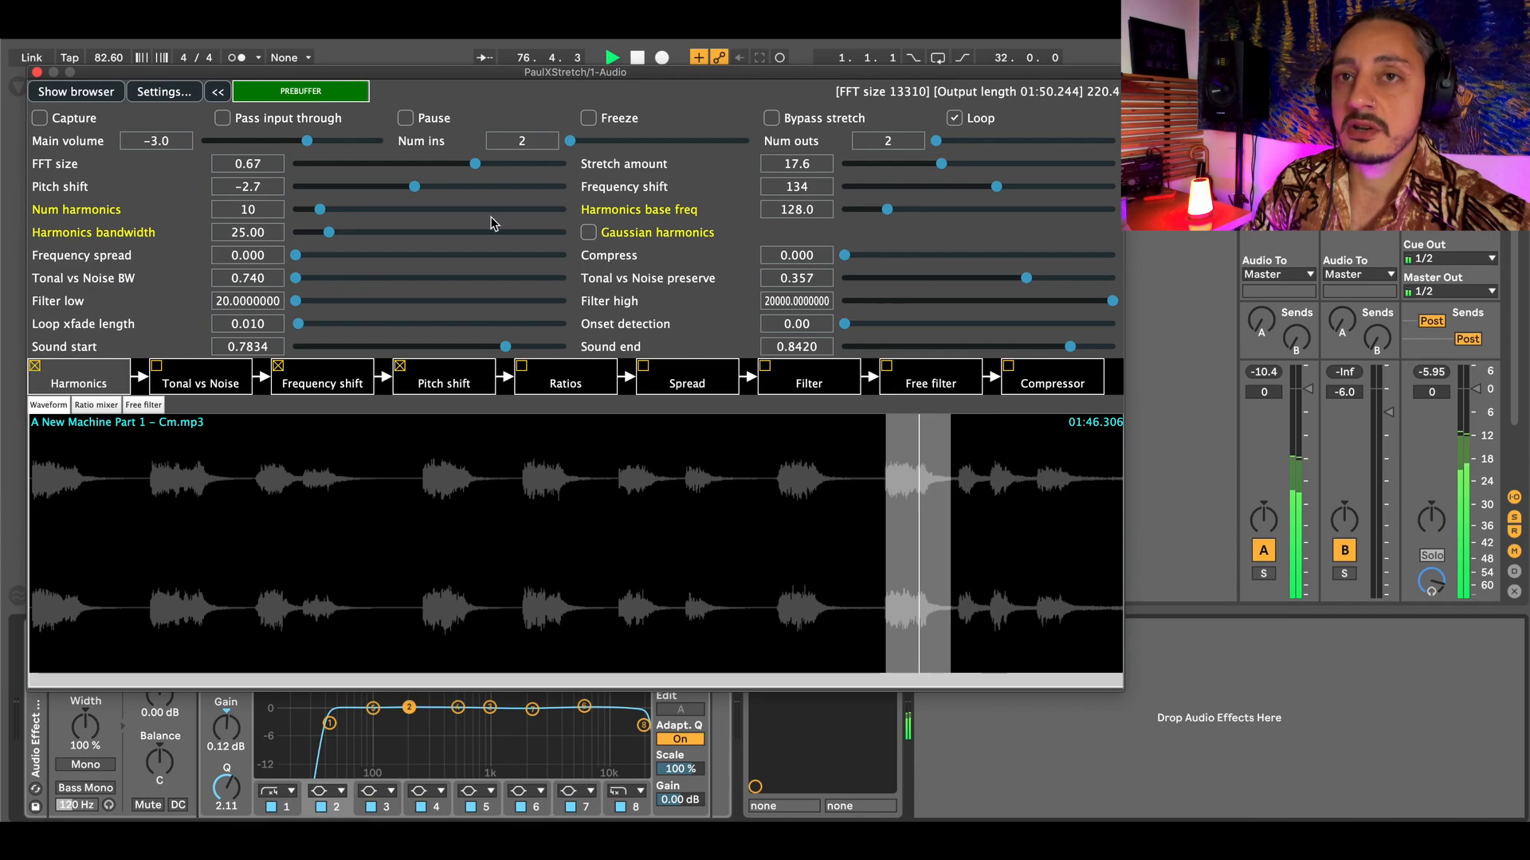
left_click_drag(335, 217, 342, 214)
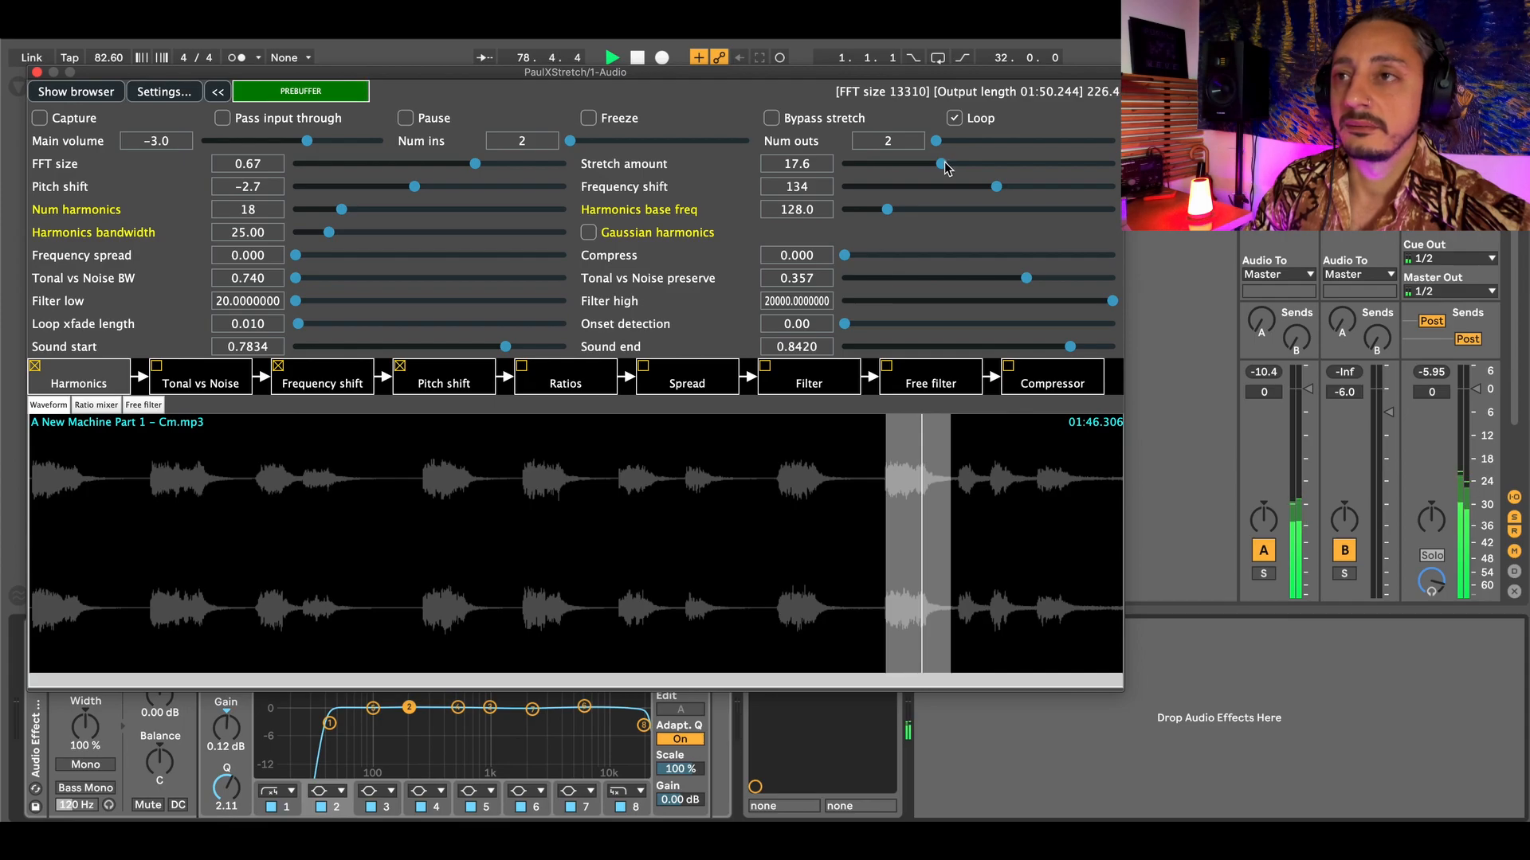
- Lower the pitch shift to -6.9 and the stretch amount to 1.9, and clear the looped waveform section
left_click_drag(415, 190, 390, 194)
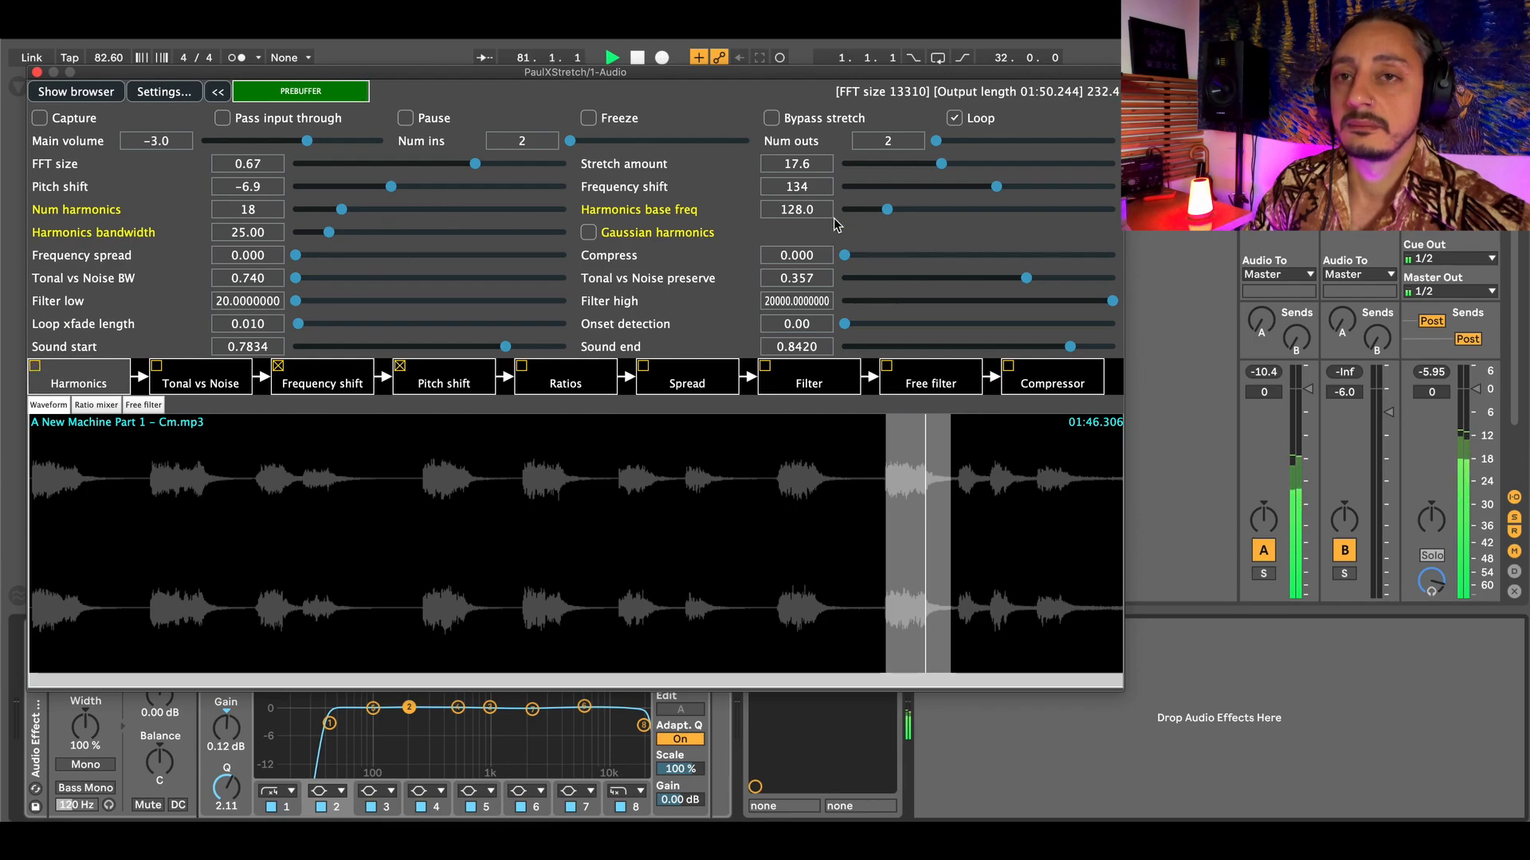
left_click_drag(941, 164, 899, 167)
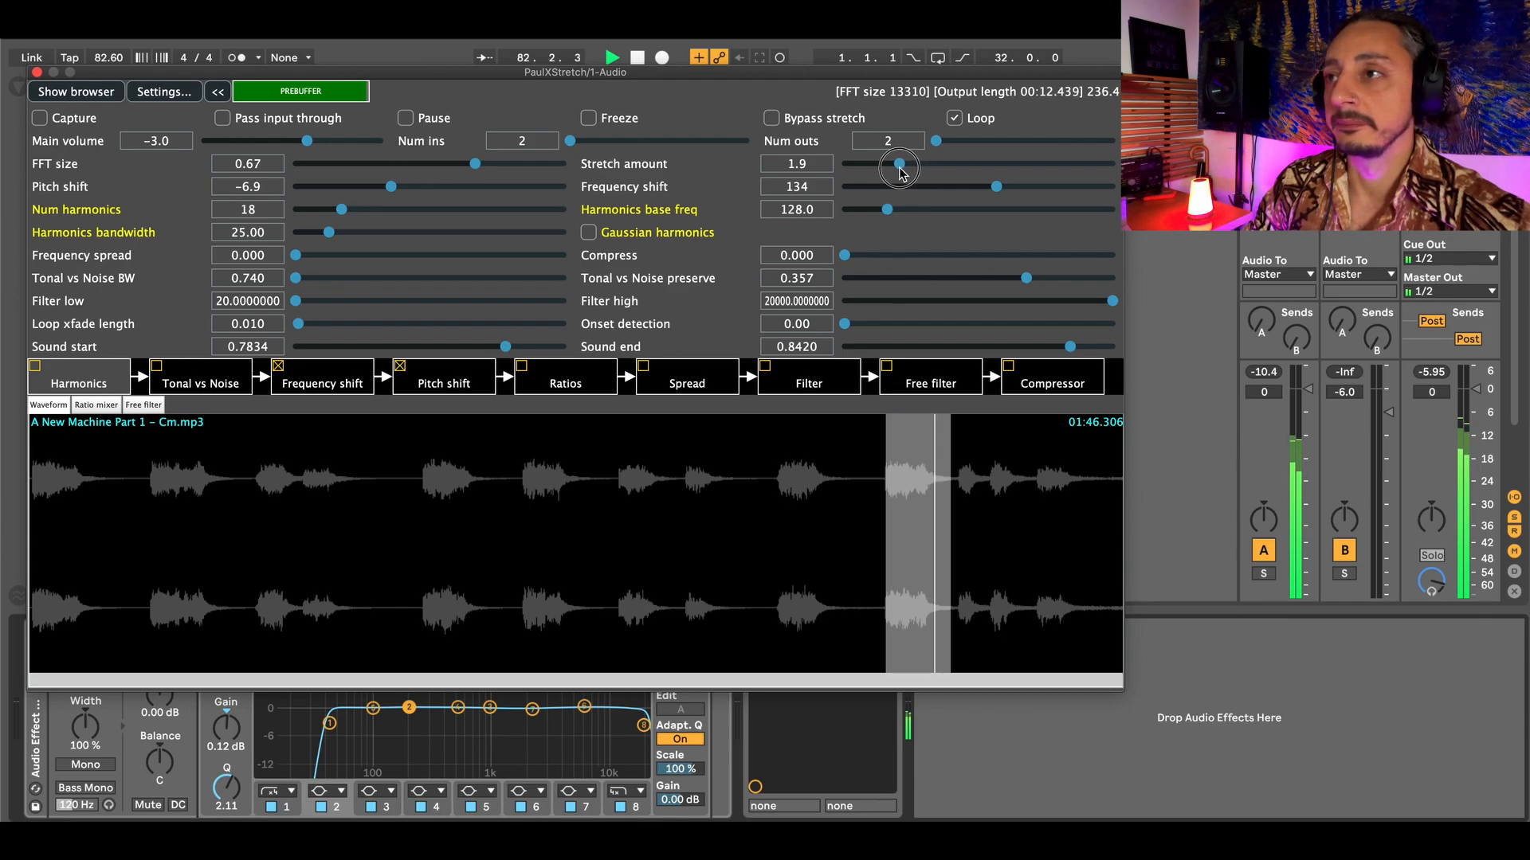
left_click(965, 497)
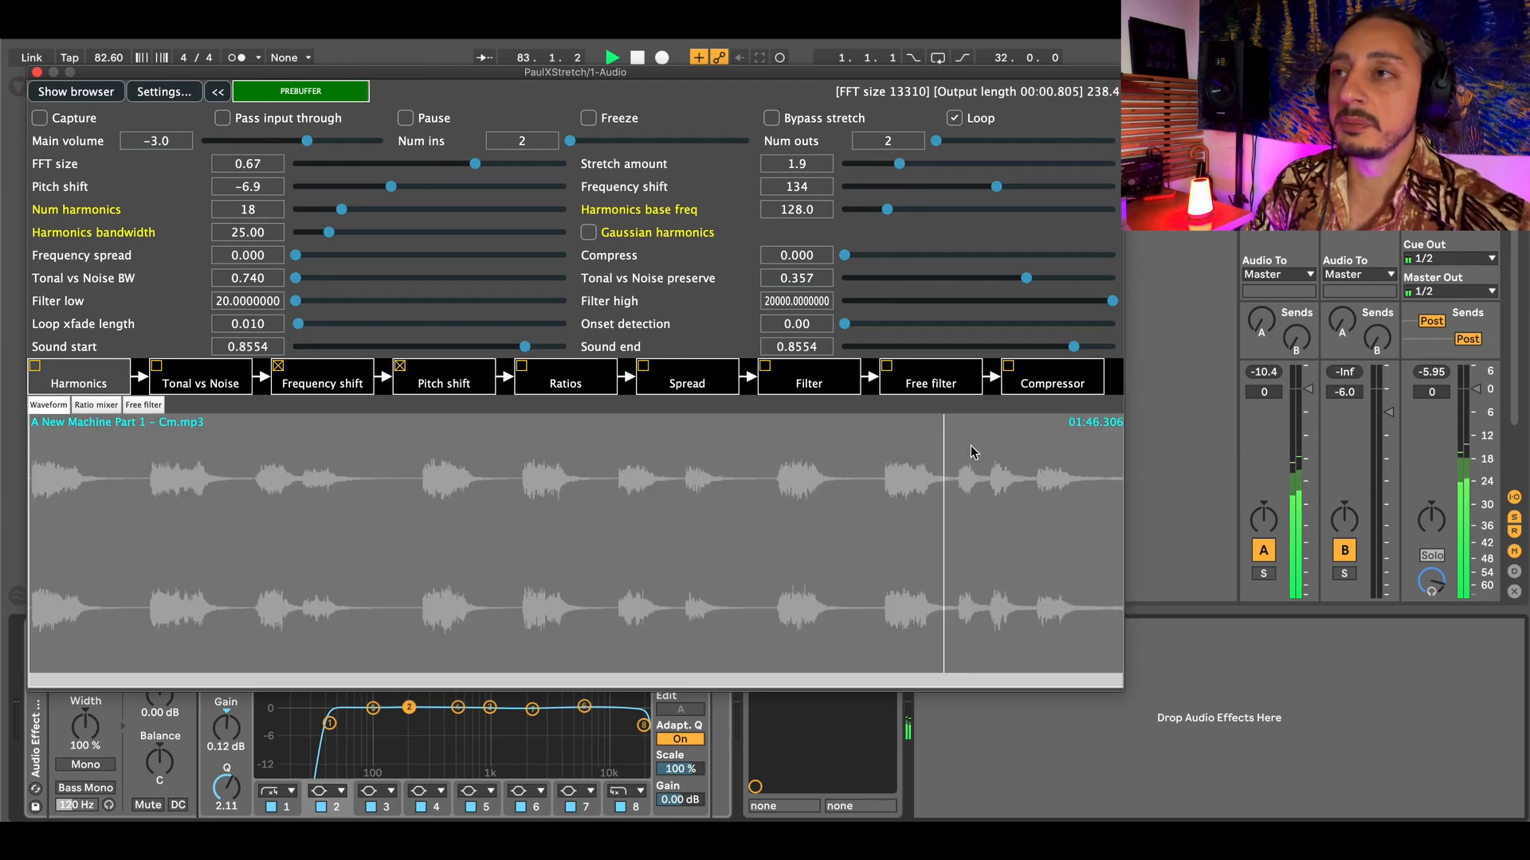
- Reset the pitch shift to 0.0, disable the Pitch shift and Frequency shift modules, and return the FFT size to 0.50
double_click(390, 187)
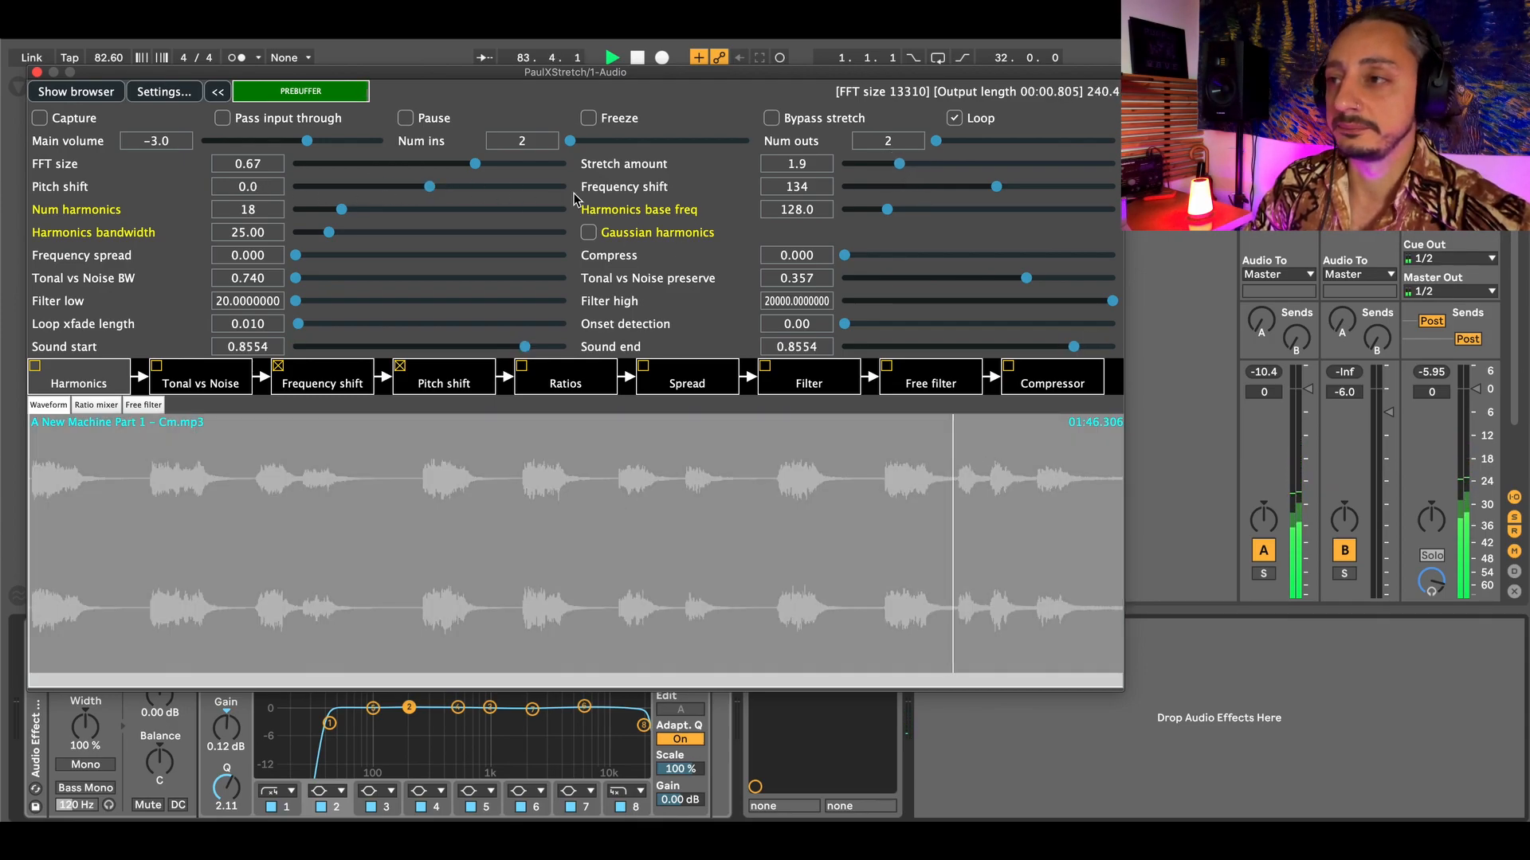
left_click(400, 367)
left_click(278, 366)
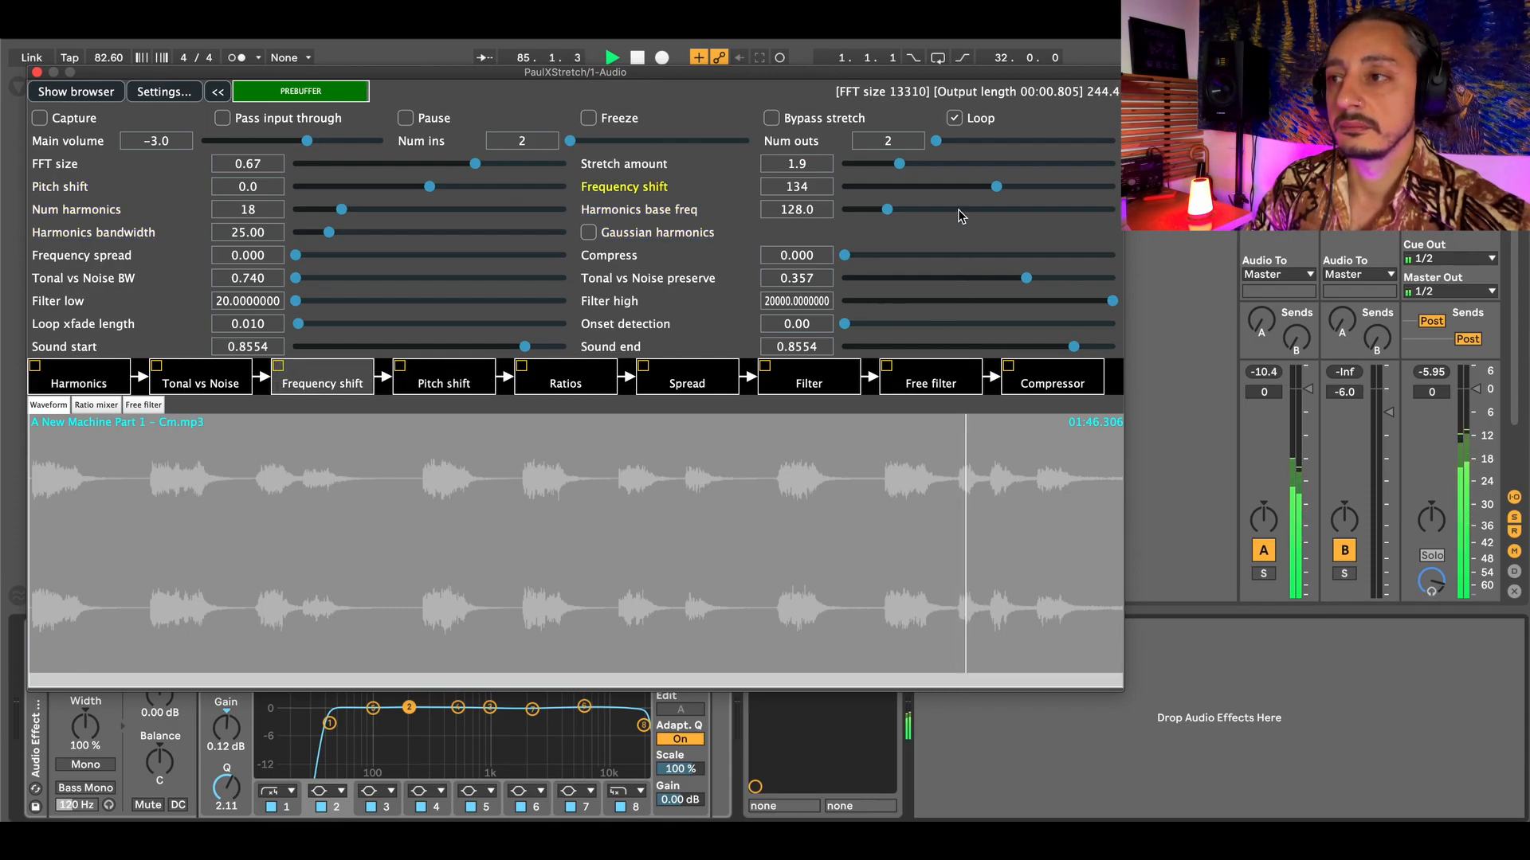
left_click_drag(476, 164, 430, 170)
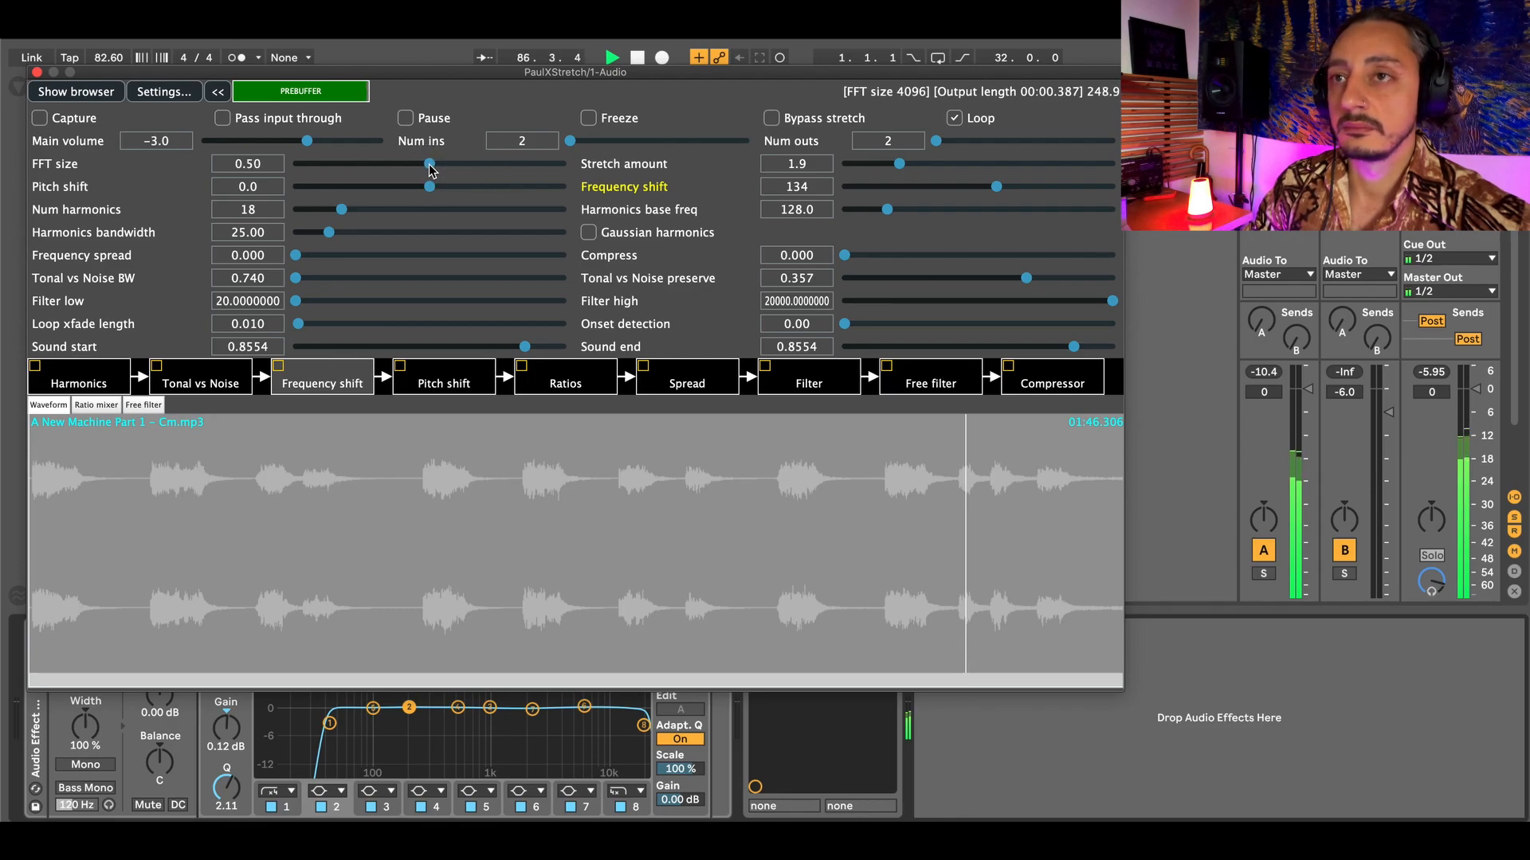
- Pause PaulXStretch's playback and move its window slightly
left_click(406, 120)
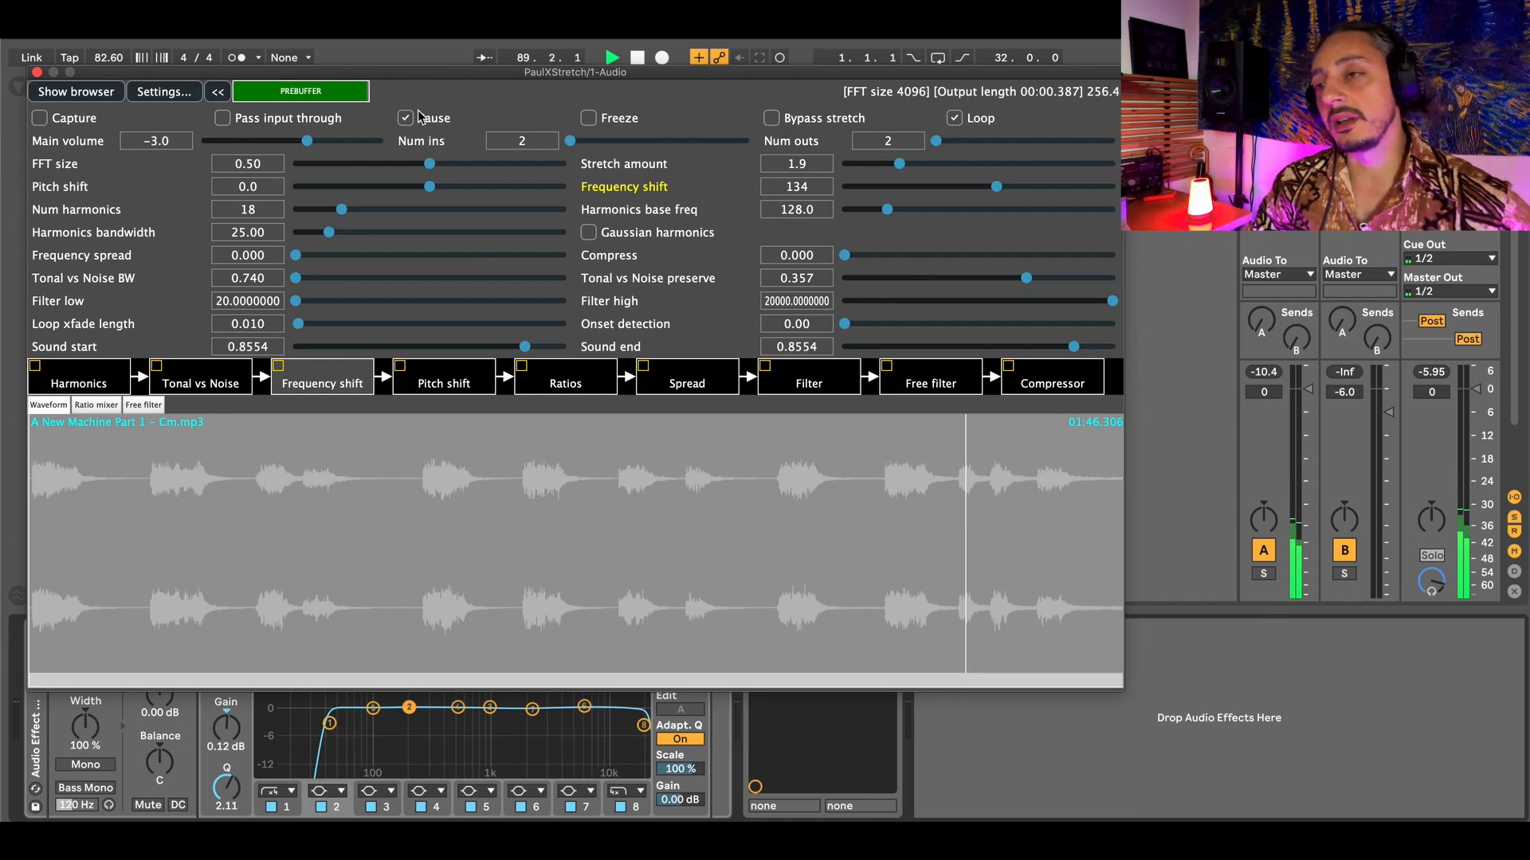
left_click_drag(447, 71, 455, 67)
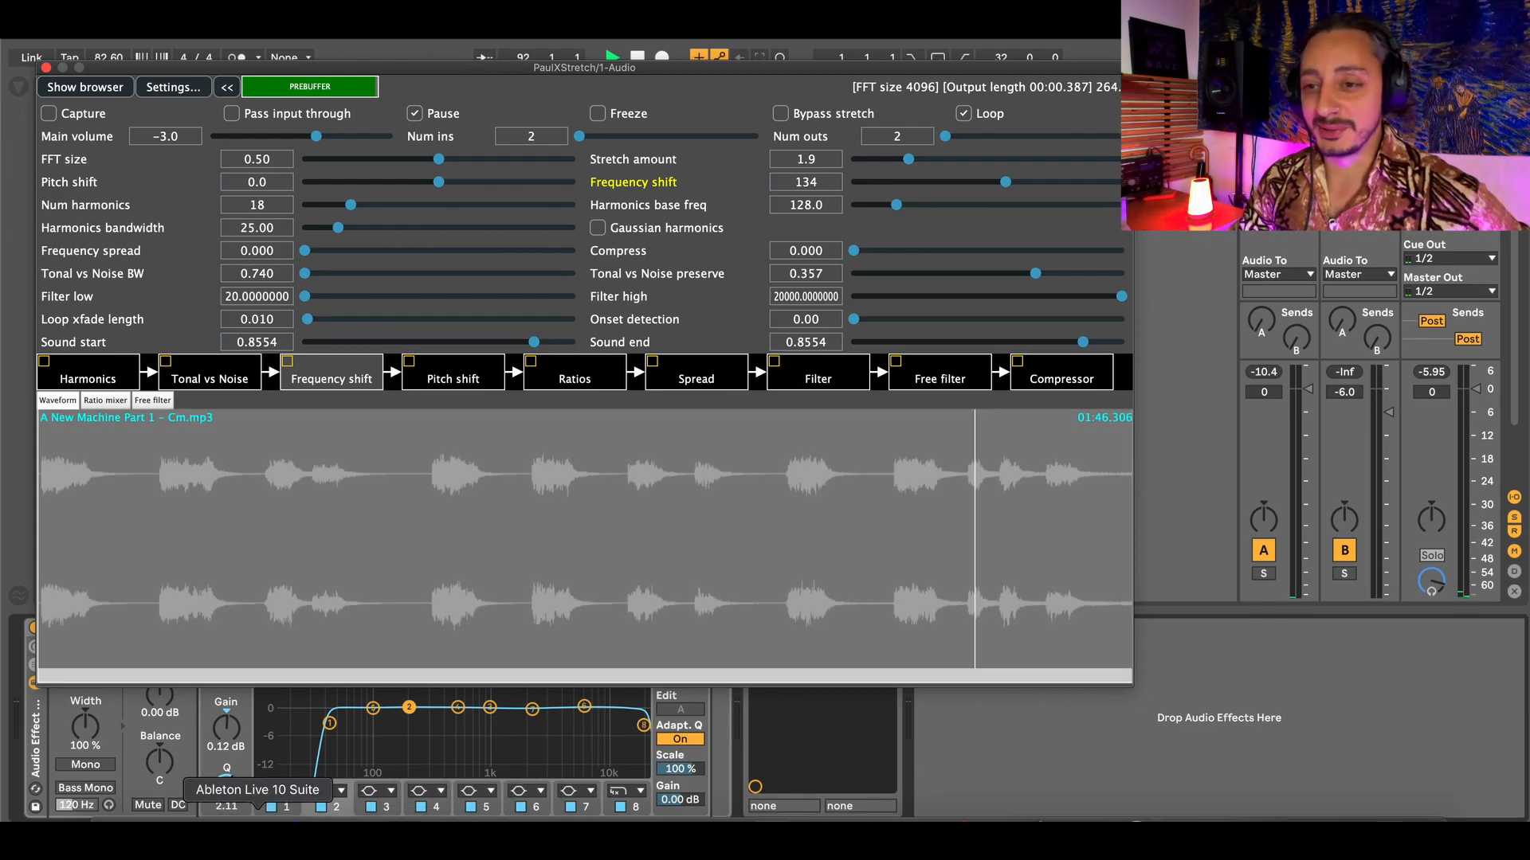
- Switch to Google Chrome and go back from the PayPal donation page to the Paul's Extreme Sound Stretch website
left_click(198, 816)
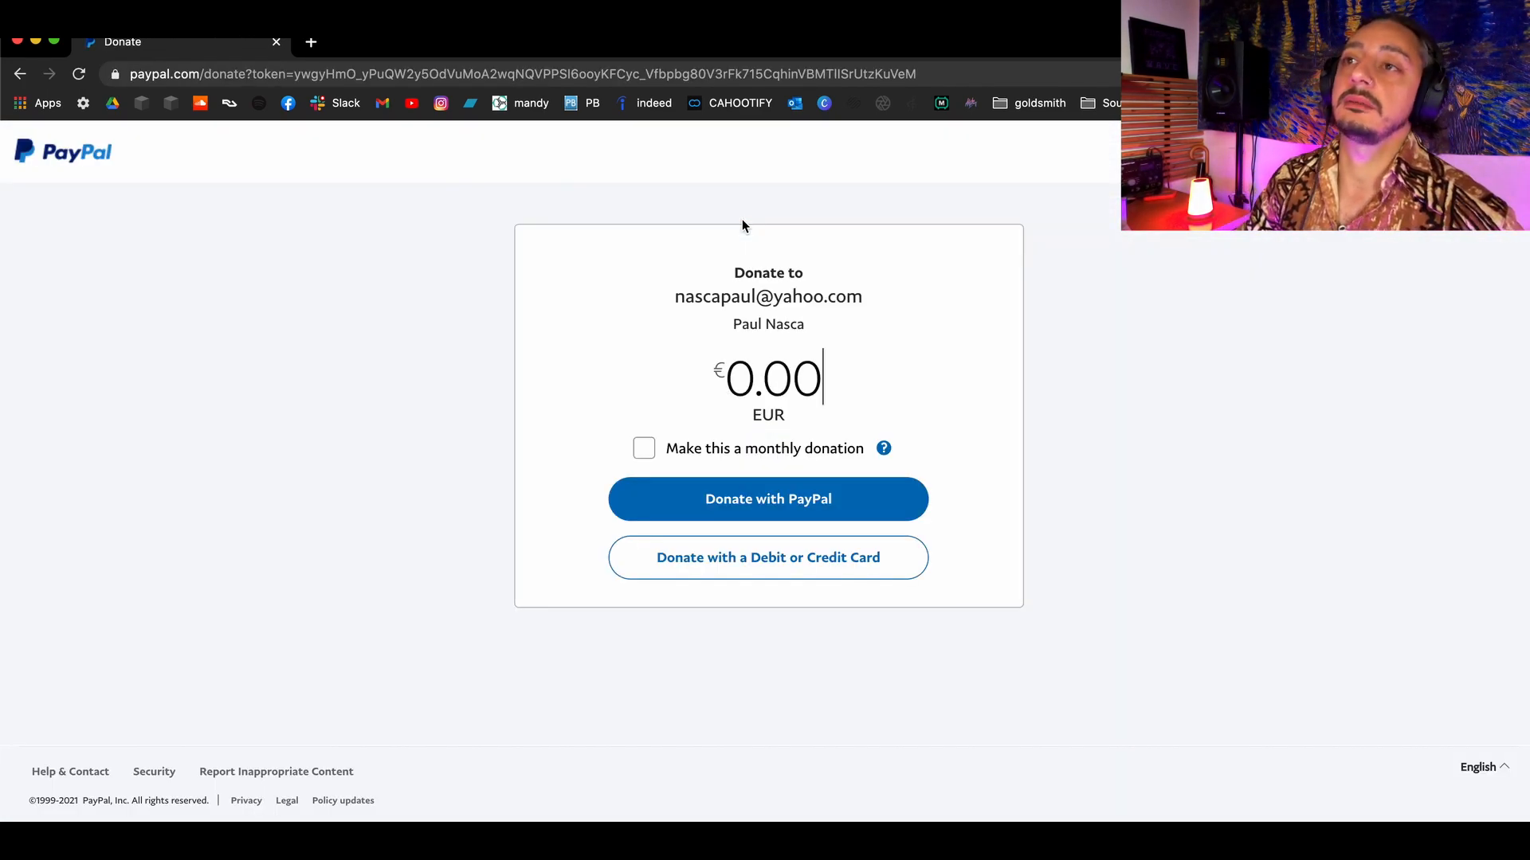
left_click(18, 76)
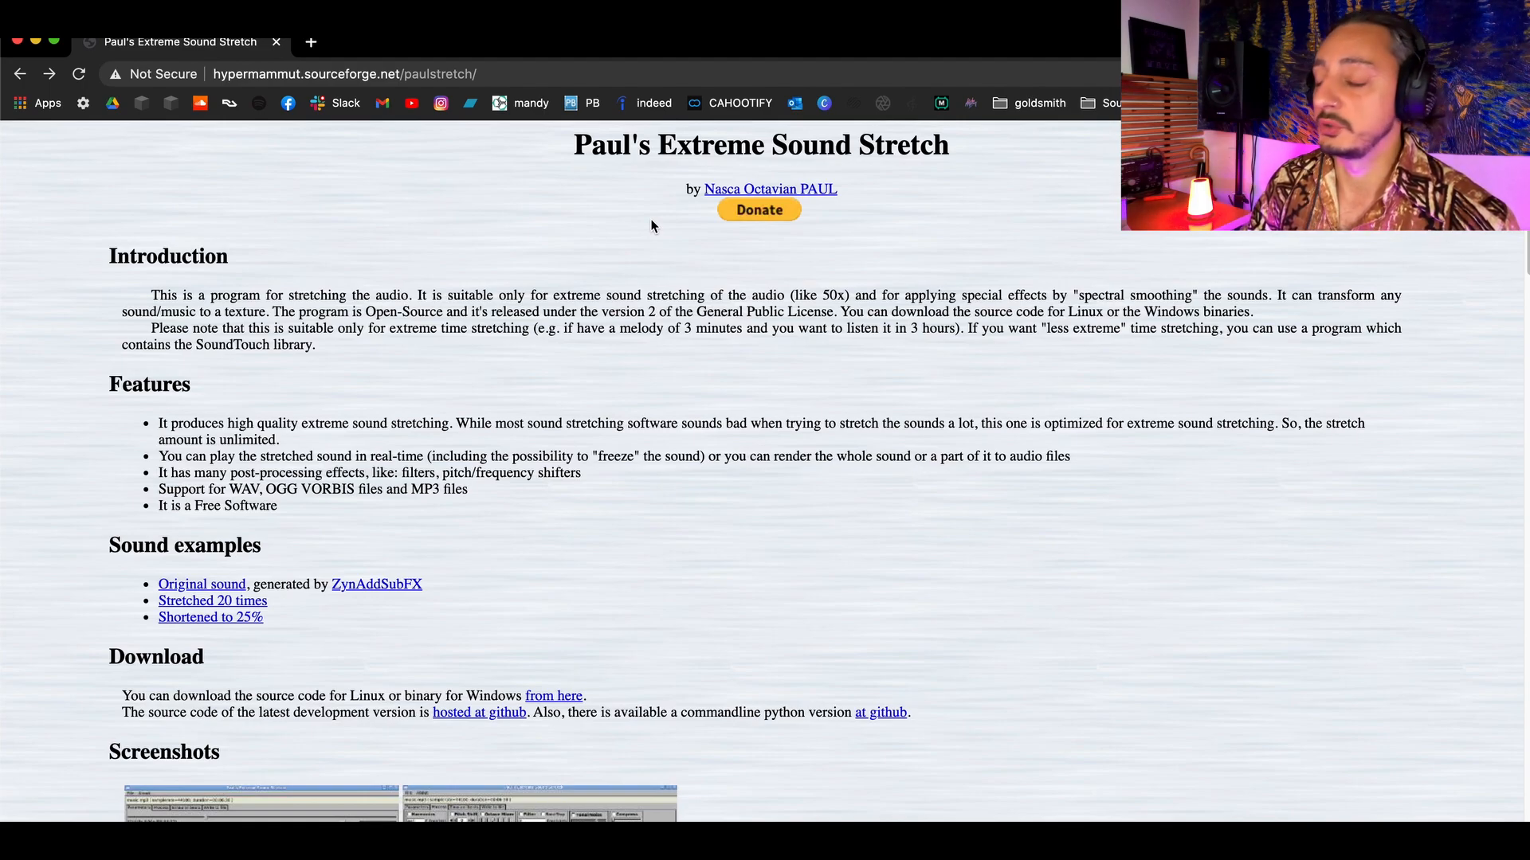
key("XF86MonBrightnessUp")
key("XF86MonBrightnessUp")
key("XF86MonBrightnessUp")
key("XF86MonBrightnessDown")
key("XF86MonBrightnessDown")
key("XF86MonBrightnessDown")
key("XF86MonBrightnessDown")
key("XF86MonBrightnessDown")
key("XF86MonBrightnessDown")
key("XF86MonBrightnessDown")
key("XF86MonBrightnessDown")
key("XF86MonBrightnessDown")
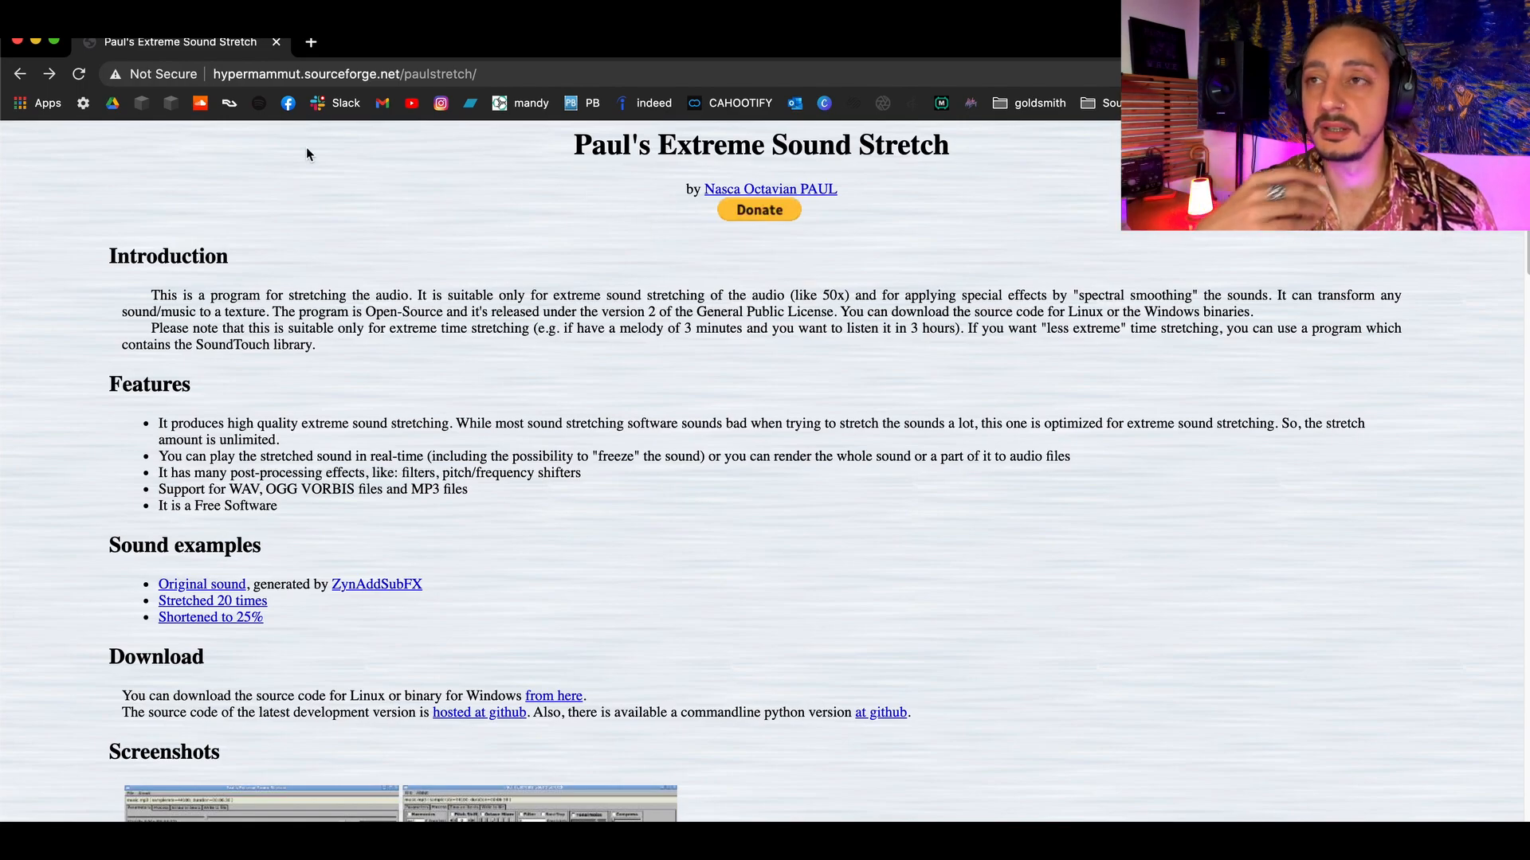
- Select the Paul's Extreme Sound Stretch page's web address, and switch back to Ableton Live
left_click(444, 74)
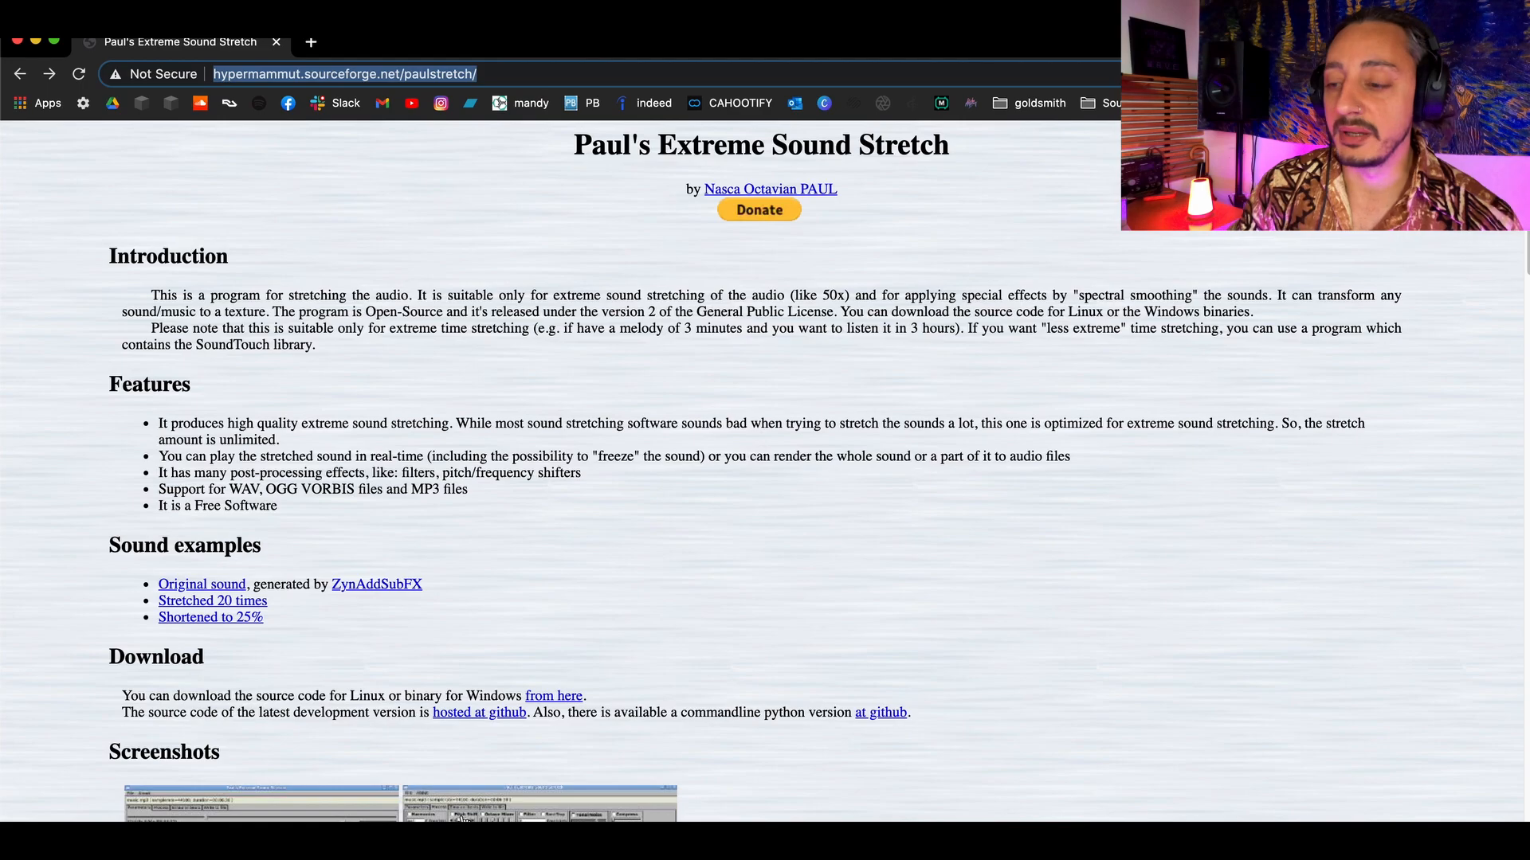
mouse_move(403, 817)
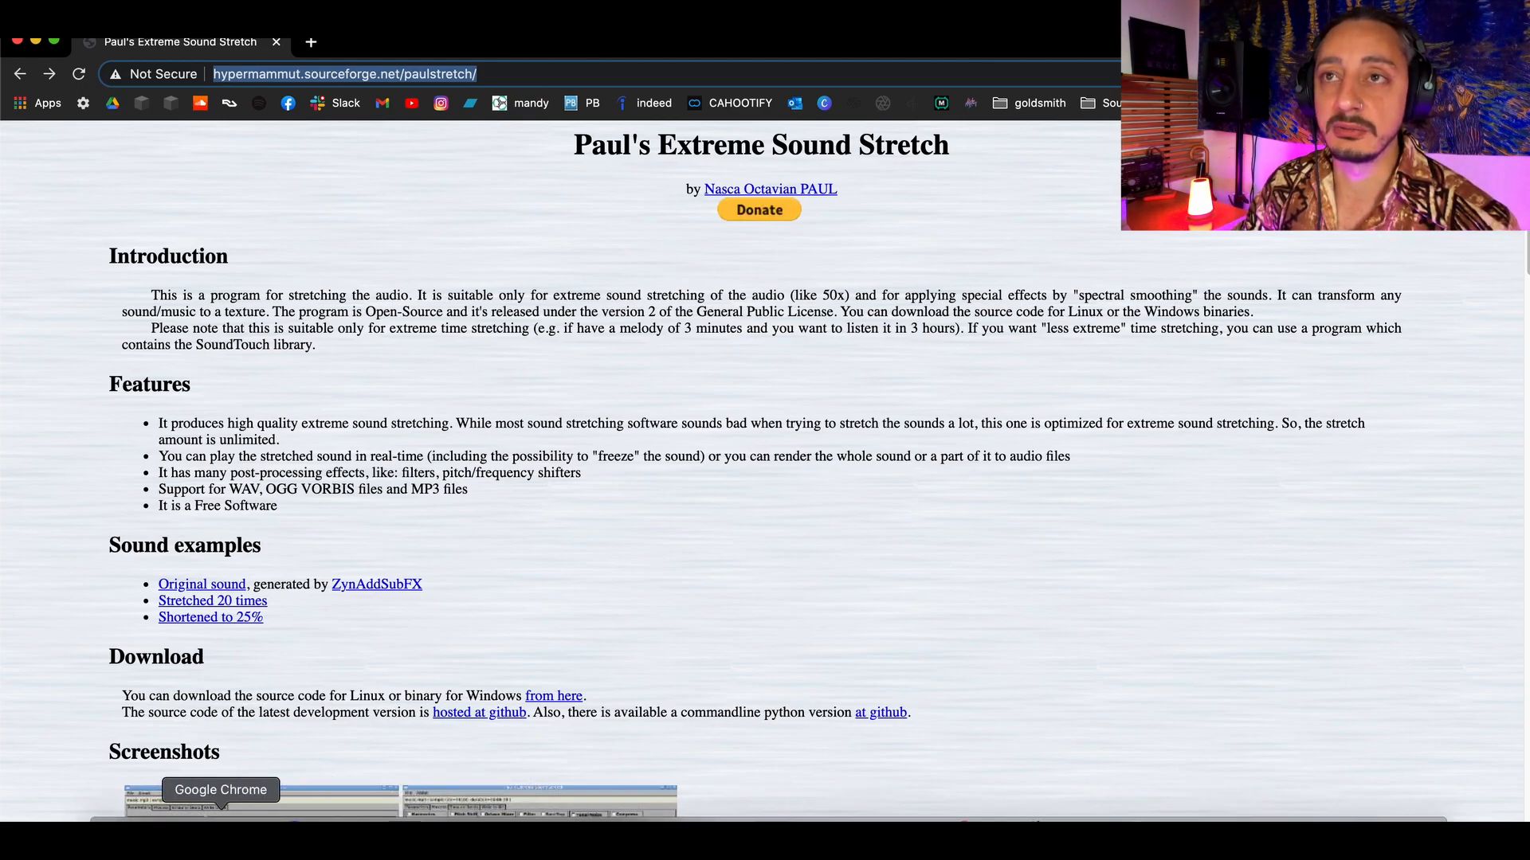
left_click(304, 818)
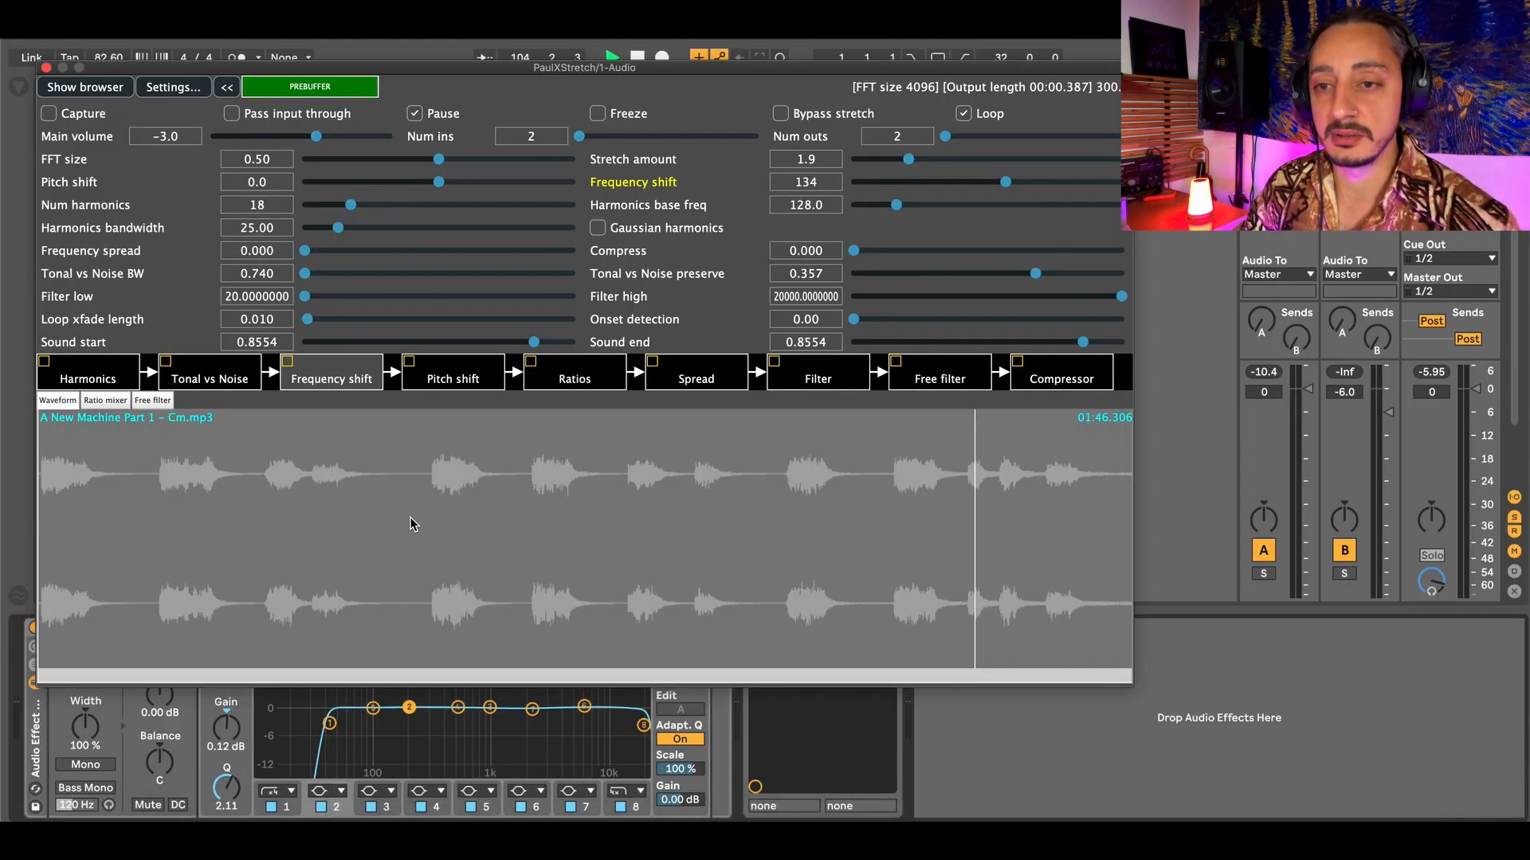